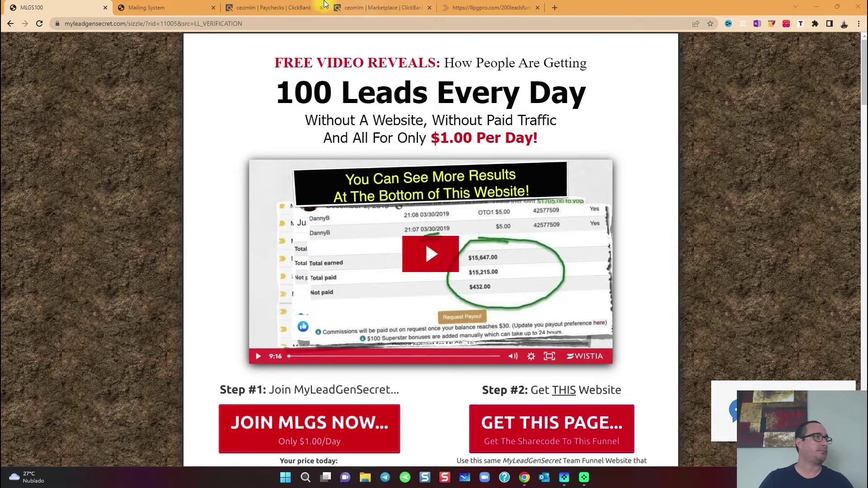
- Select the latest 199,900 leads by date in the mailing system, then switch to ClickBank Marketplace
click(157, 8)
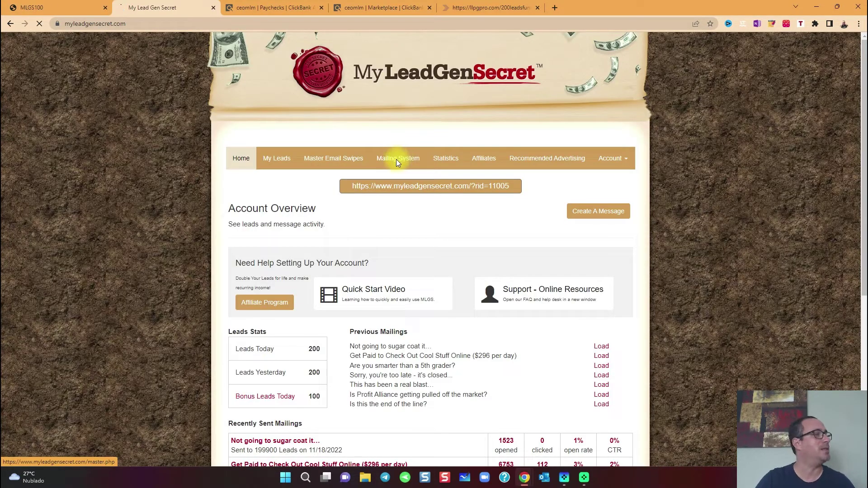
click(399, 159)
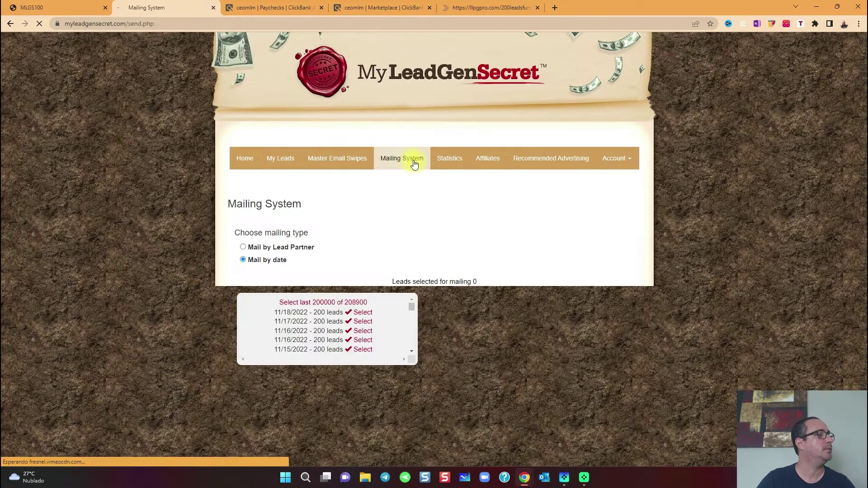
scroll(402, 161, down, 2)
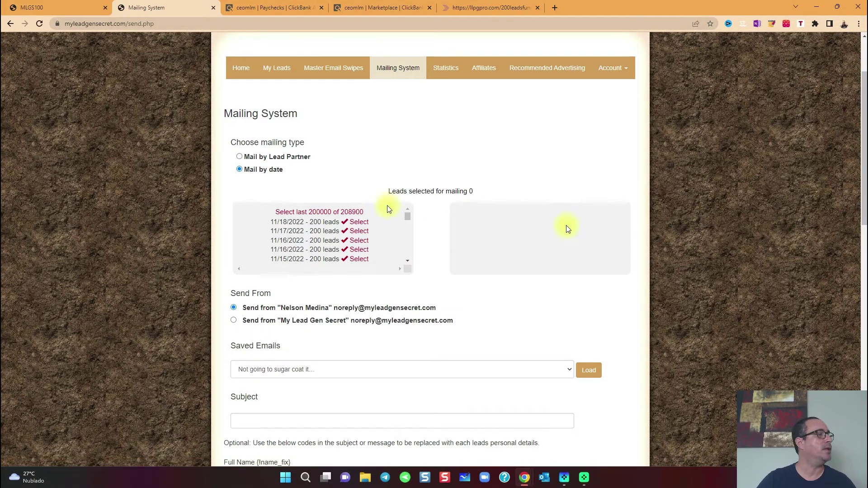
click(322, 212)
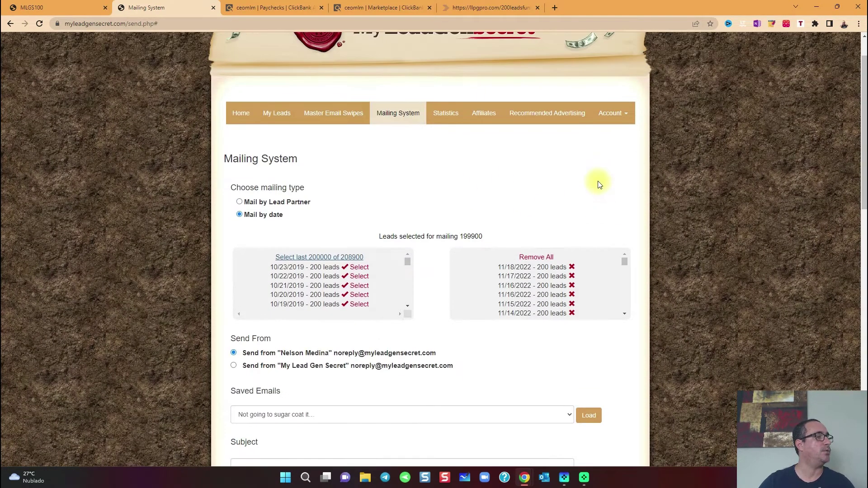
scroll(598, 185, down, 3)
scroll(600, 194, up, 4)
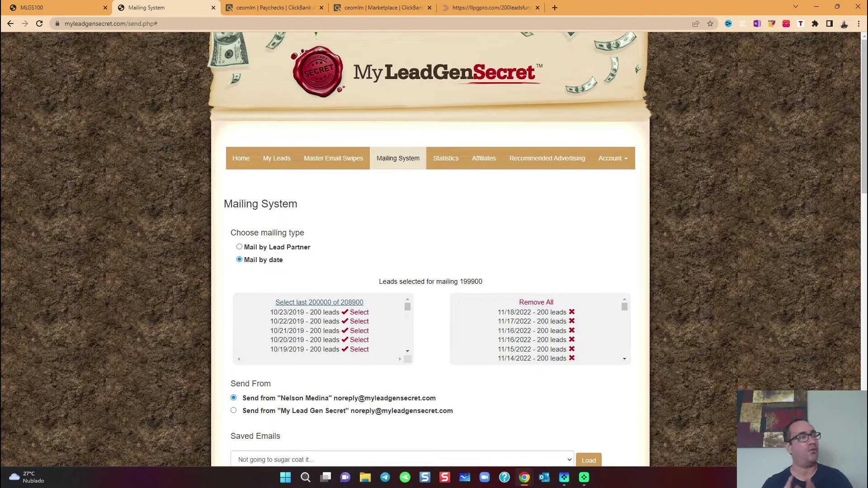
click(391, 10)
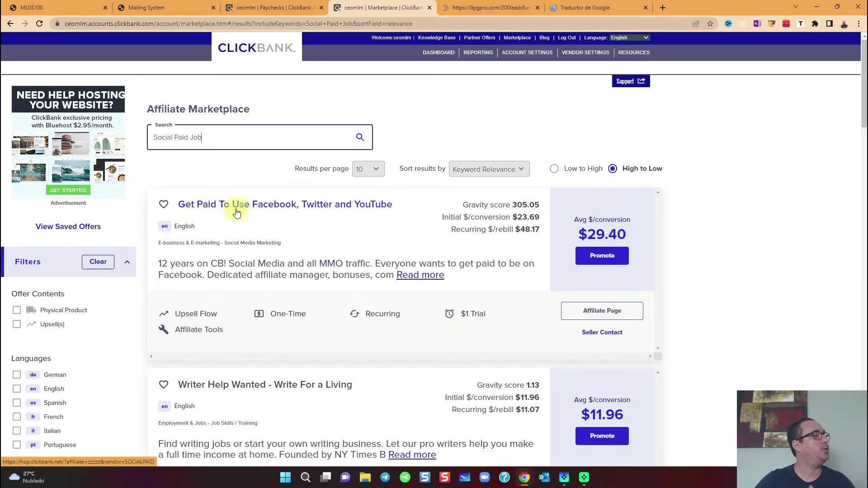
click(384, 213)
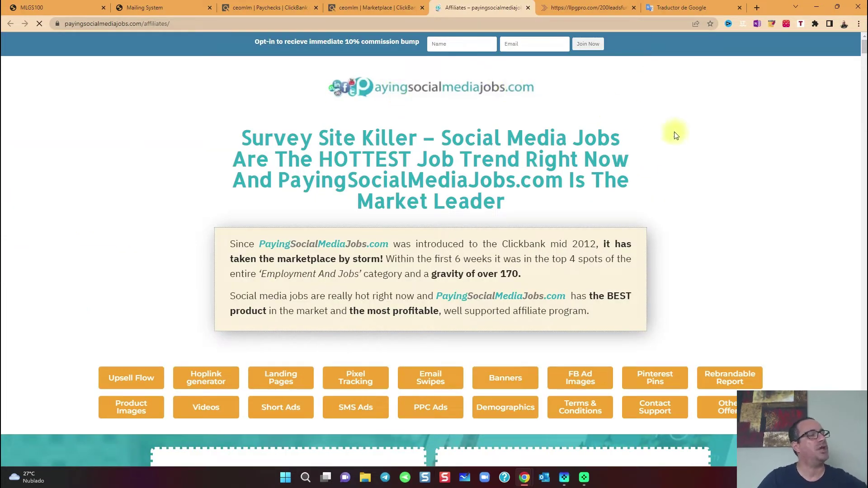
scroll(661, 156, down, 2)
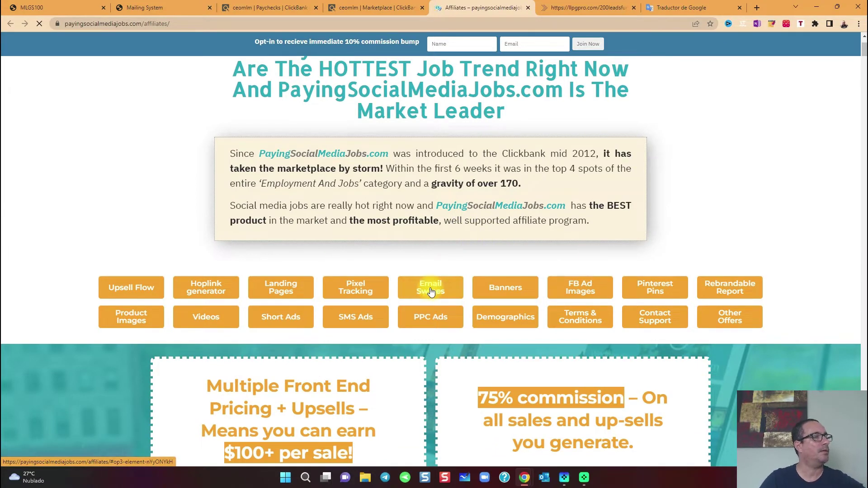
- Open the Email 12 swipe on the PayingSocialMediaJobs page and select its subject line
click(430, 288)
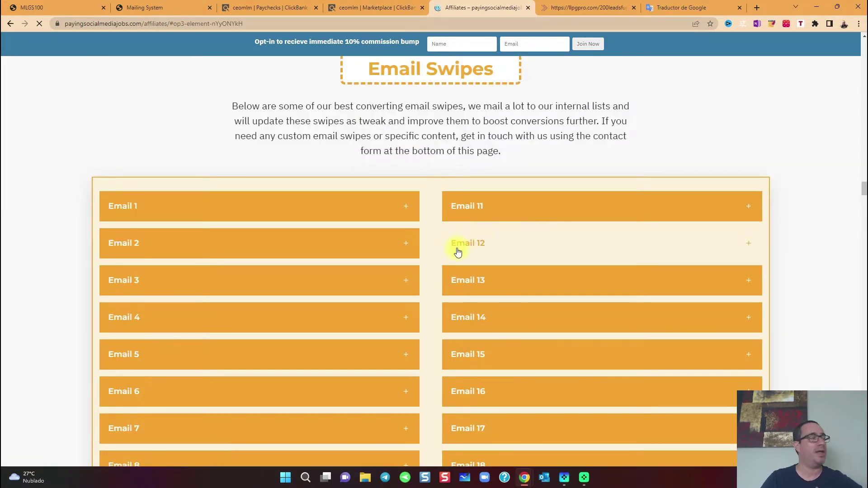
click(492, 244)
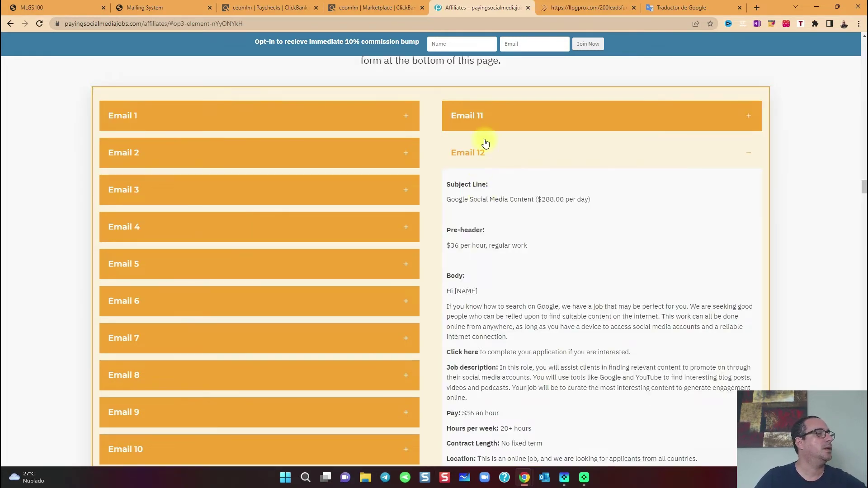
drag(513, 199, 607, 202)
key(ctrl+c)
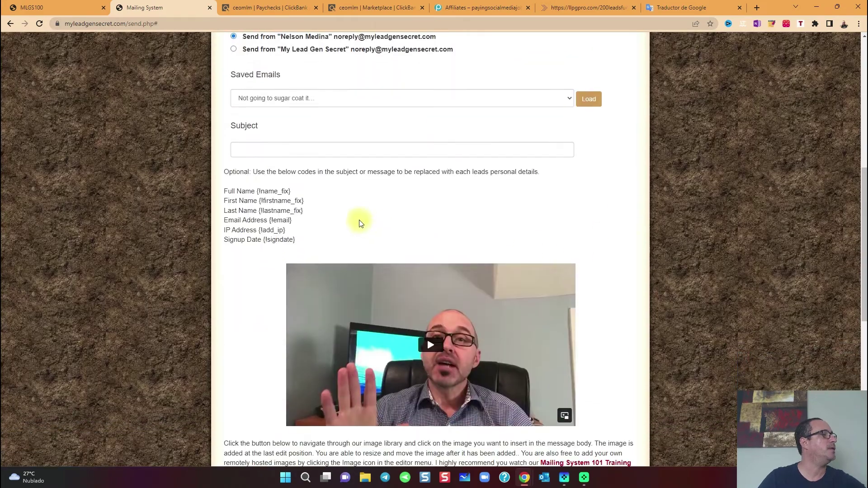
- Paste 'Google Social Media Content ($288.00 per day)' as the subject and delete the placeholder body text
click(270, 149)
key(ctrl+v)
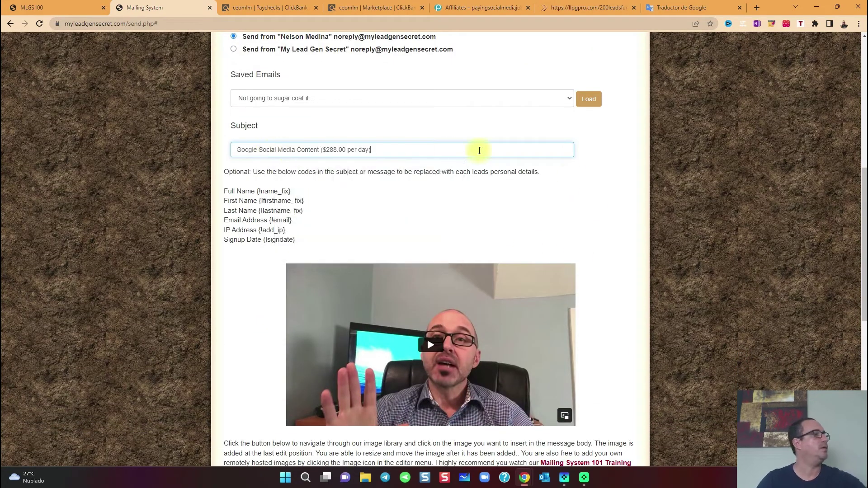
click(576, 203)
scroll(620, 242, down, 5)
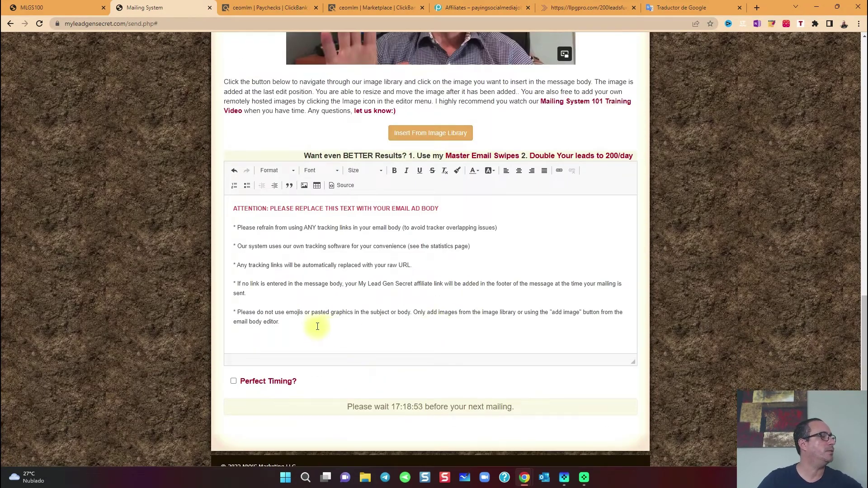
drag(316, 326, 203, 194)
key(Delete)
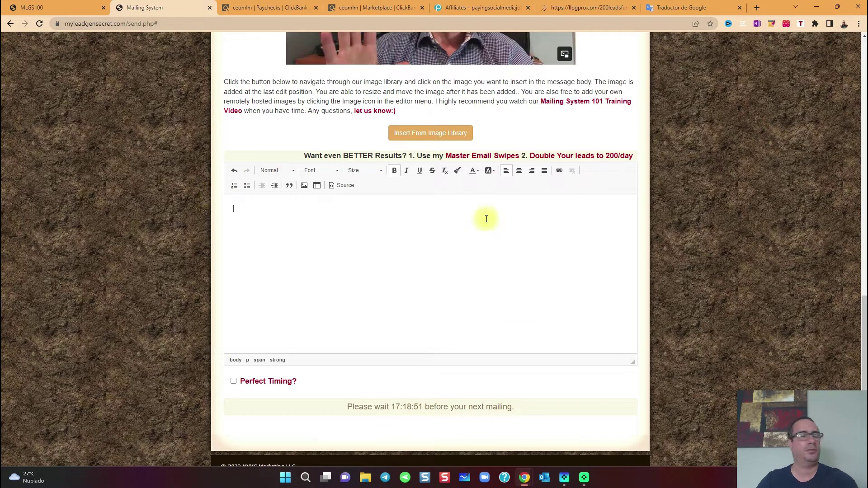
scroll(564, 224, up, 1)
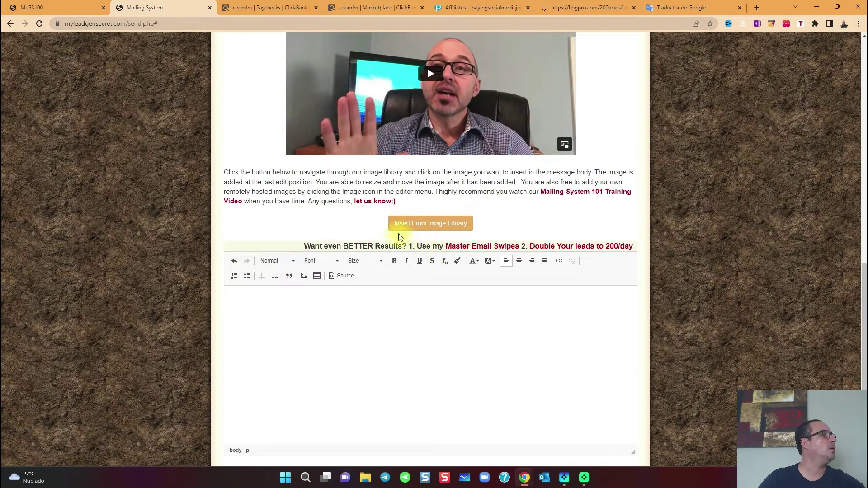
scroll(407, 239, up, 1)
scroll(398, 92, up, 2)
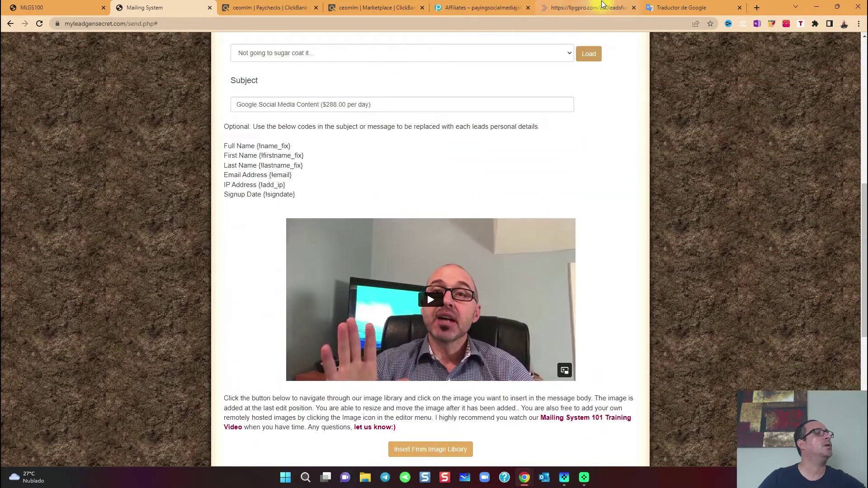
- Select Email 12's body from 'Hi [NAME]' through 'Looking out for you,' and return to the draft
click(581, 10)
click(494, 8)
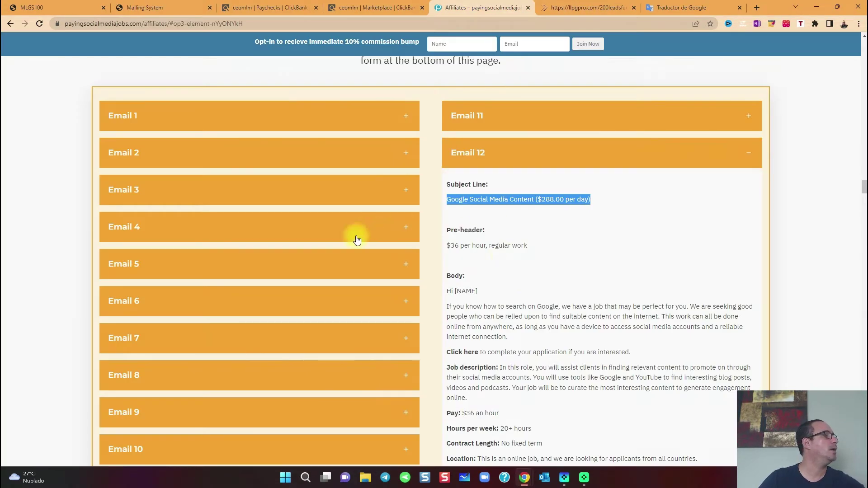
scroll(475, 234, down, 1)
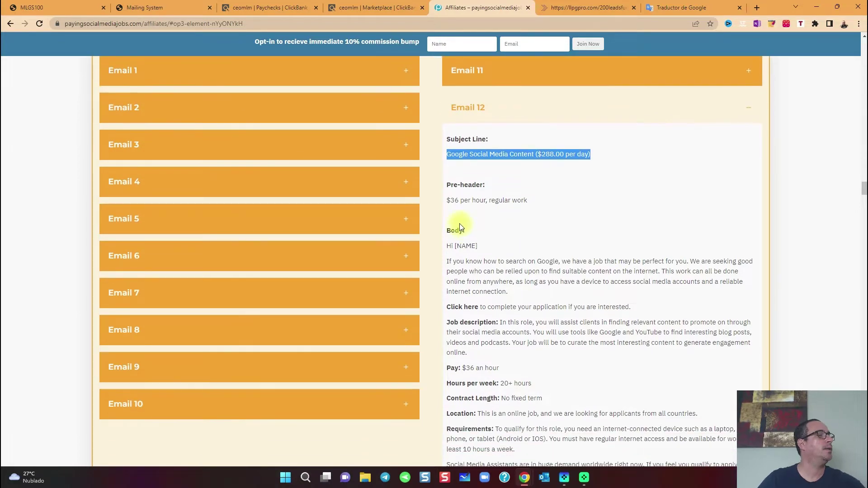
drag(448, 247, 586, 461)
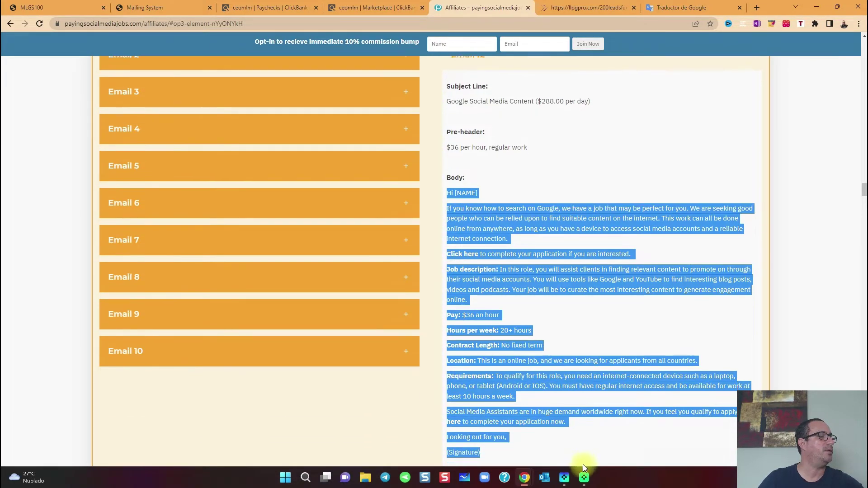
mouse_move(586, 461)
mouse_down()
mouse_move(541, 358)
mouse_move(503, 352)
mouse_move(549, 351)
mouse_up()
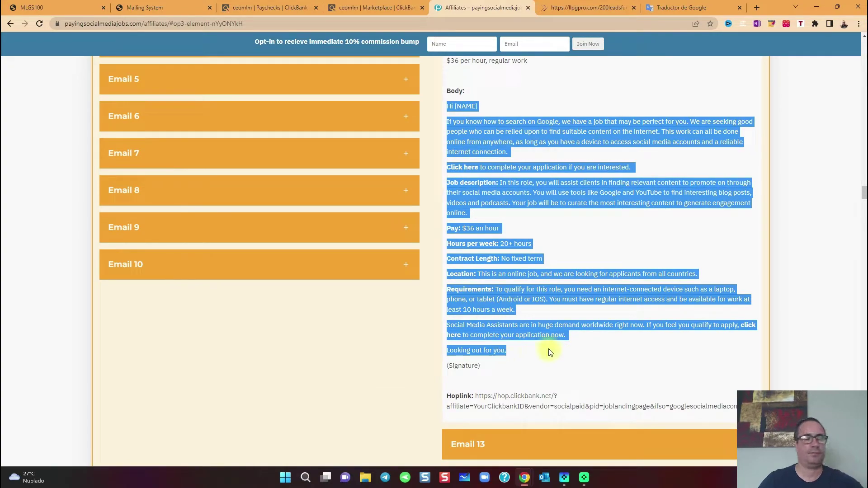
click(155, 10)
scroll(412, 284, down, 3)
scroll(287, 235, down, 2)
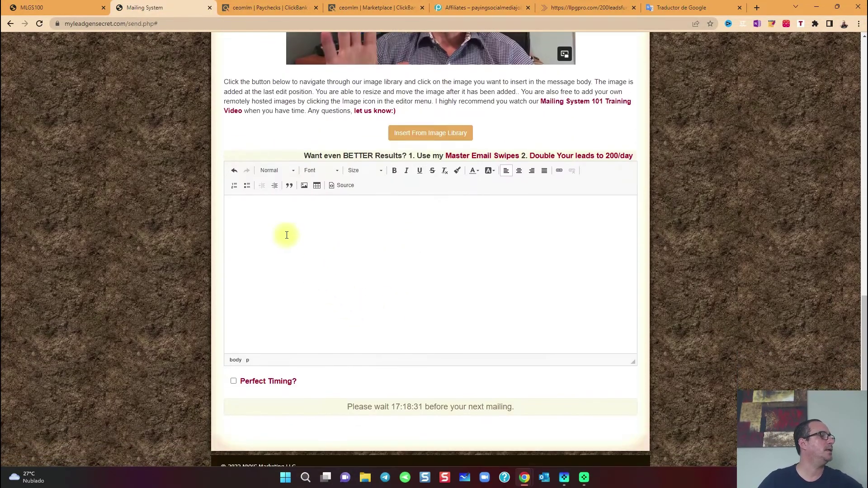
- Paste the Email 12 swipe into the message and replace [NAME] with {!firstname_fix}
click(274, 208)
key(ctrl+v)
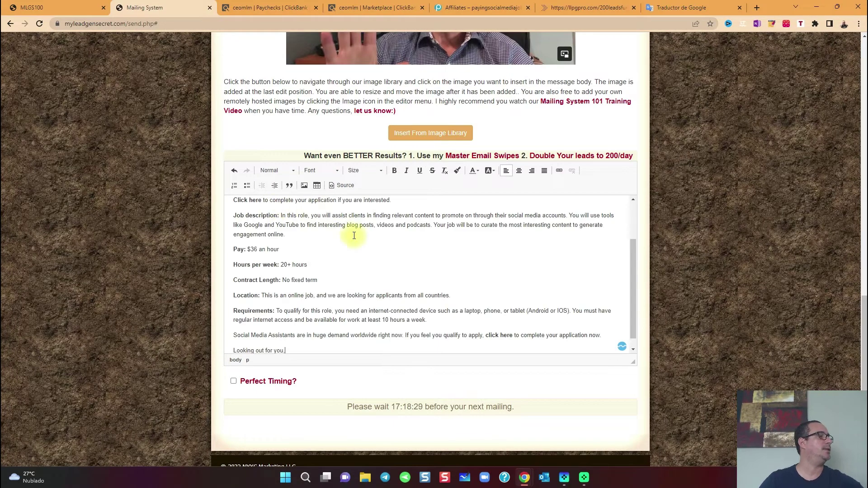
scroll(355, 240, up, 3)
scroll(355, 246, down, 3)
scroll(355, 255, down, 2)
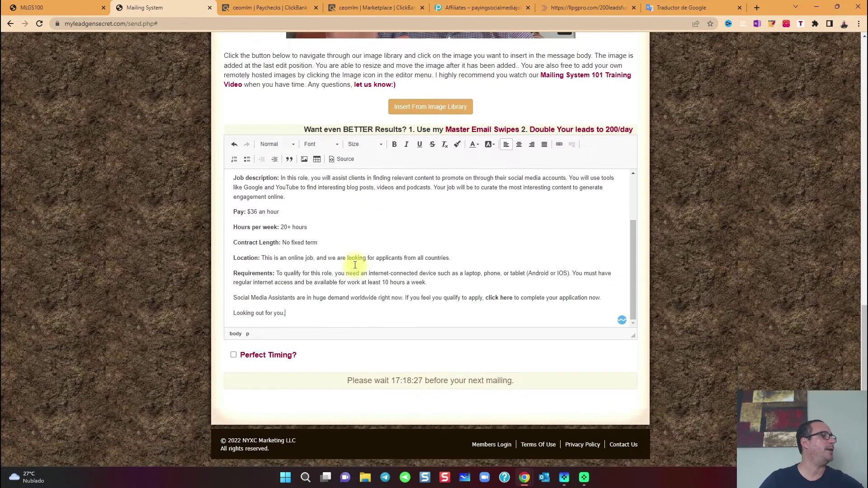
scroll(354, 264, up, 2)
scroll(401, 288, down, 1)
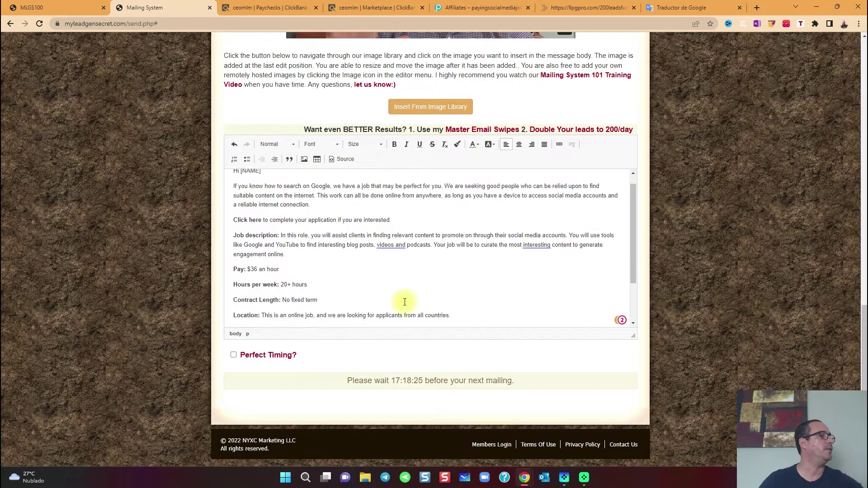
scroll(383, 285, up, 1)
scroll(288, 241, down, 1)
scroll(278, 197, up, 1)
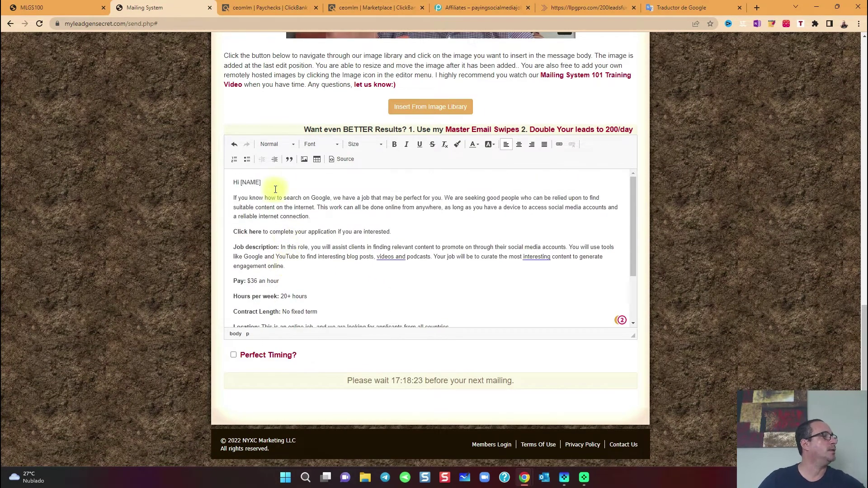
drag(262, 183, 241, 183)
key(BackSpace)
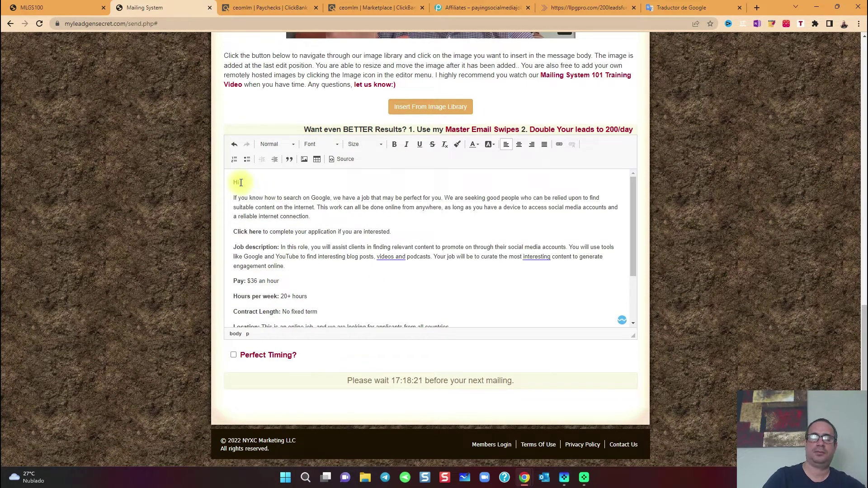
scroll(228, 193, up, 3)
scroll(200, 208, up, 2)
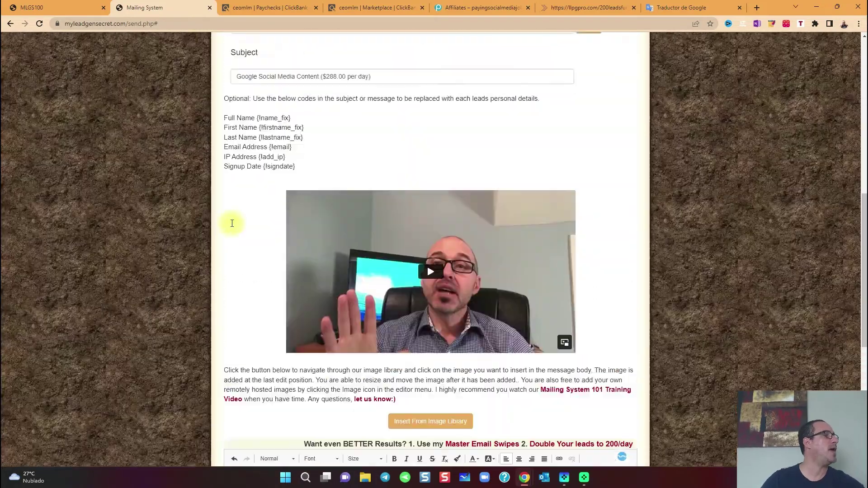
scroll(230, 222, up, 3)
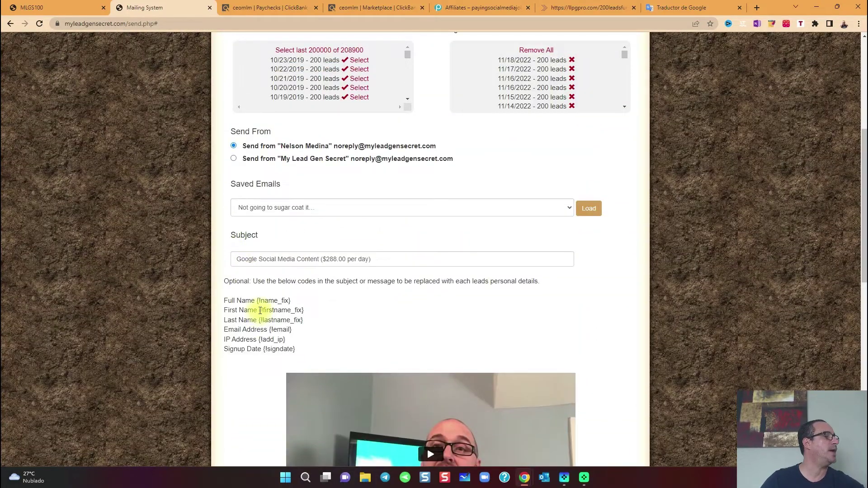
drag(259, 311, 303, 310)
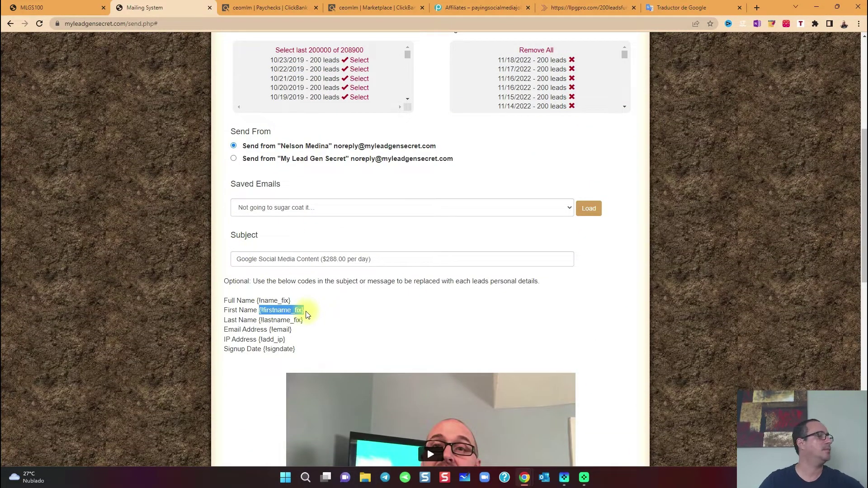
scroll(306, 319, down, 3)
scroll(304, 328, down, 3)
scroll(304, 333, up, 2)
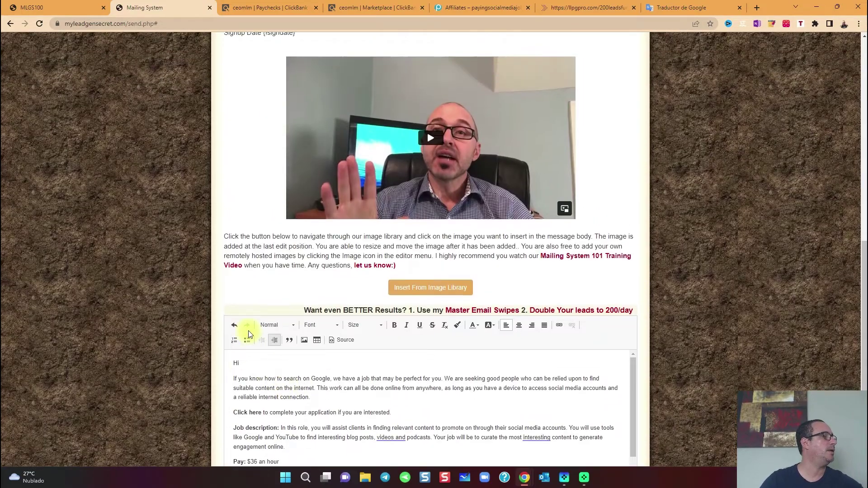
click(243, 363)
text({!firstname_fix})
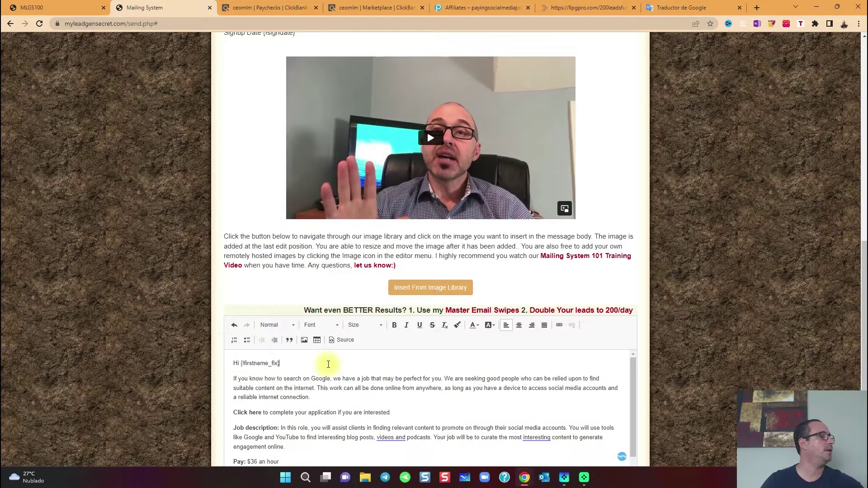
scroll(330, 362, down, 2)
scroll(231, 348, down, 1)
scroll(184, 333, up, 1)
scroll(387, 286, down, 4)
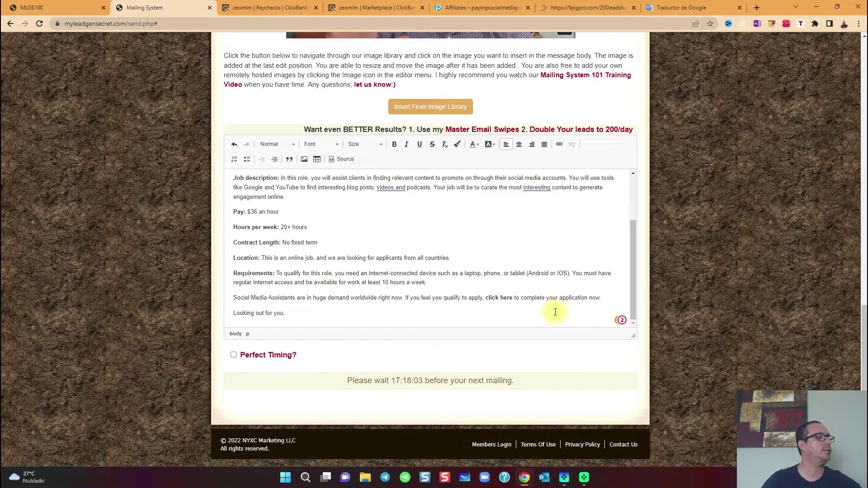
drag(485, 298, 601, 297)
scroll(536, 254, up, 2)
scroll(556, 306, down, 2)
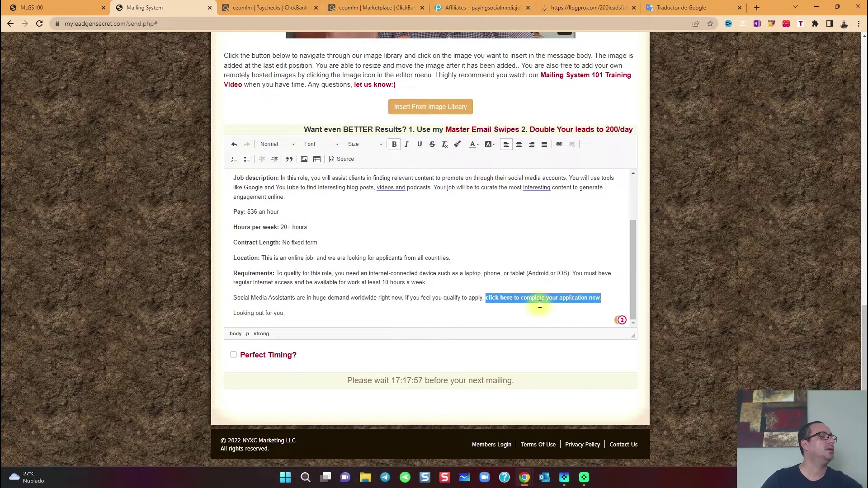
click(539, 305)
drag(485, 298, 575, 297)
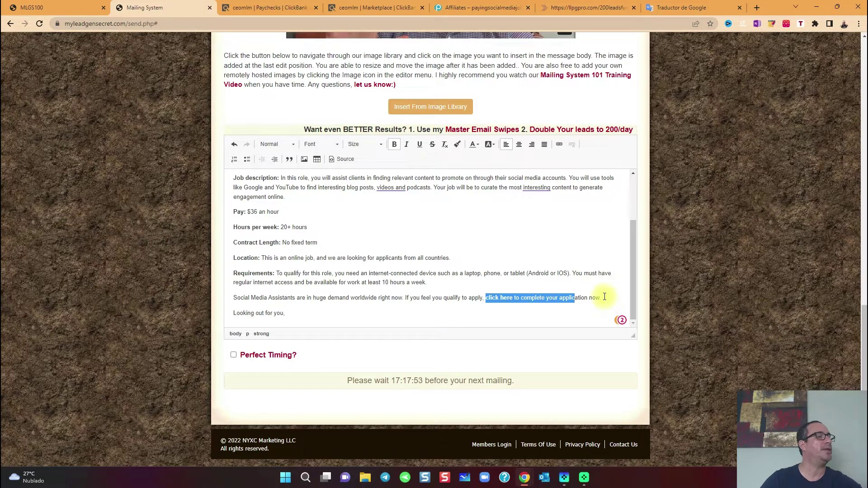
click(602, 297)
drag(601, 297, 487, 299)
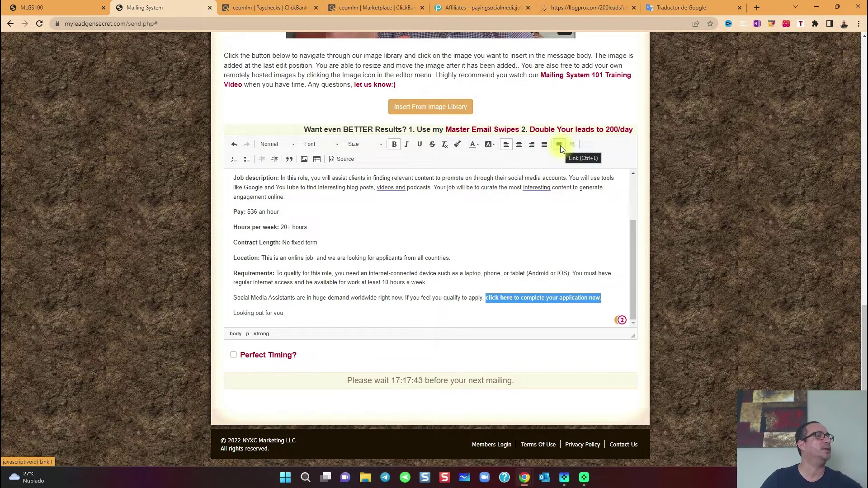
- In the hop link generator, choose joblandingpage as the landing page
click(495, 5)
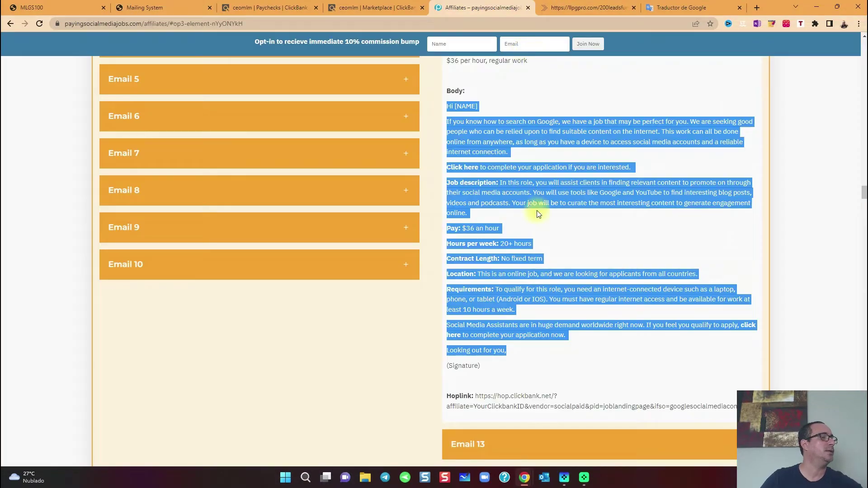
scroll(372, 323, up, 5)
scroll(371, 323, up, 5)
scroll(426, 319, up, 5)
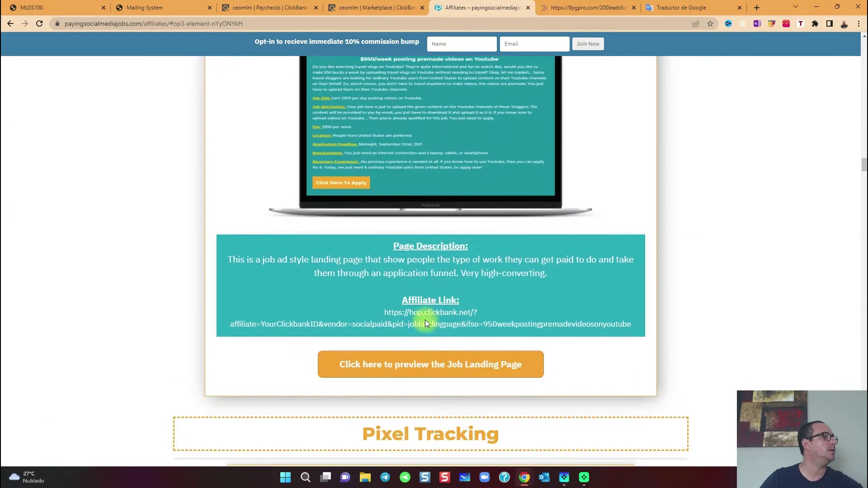
click(865, 109)
mouse_move(865, 111)
mouse_down()
mouse_move(849, 78)
mouse_move(855, 43)
mouse_up()
scroll(407, 306, down, 1)
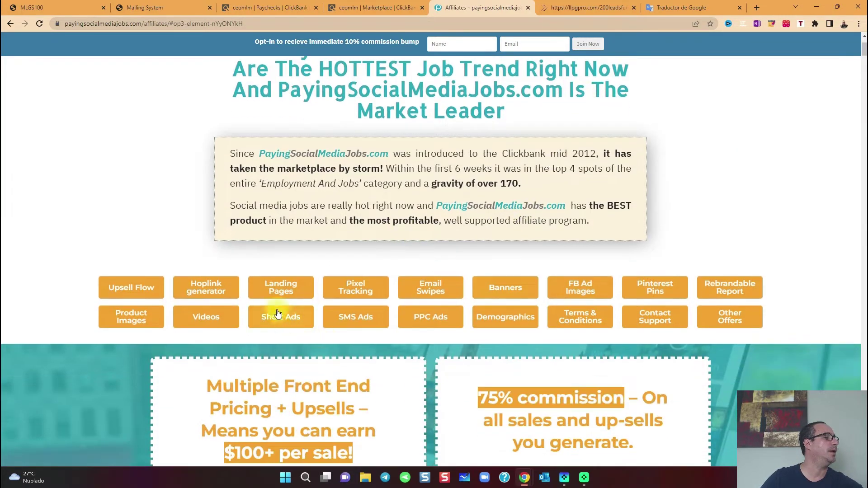
click(206, 288)
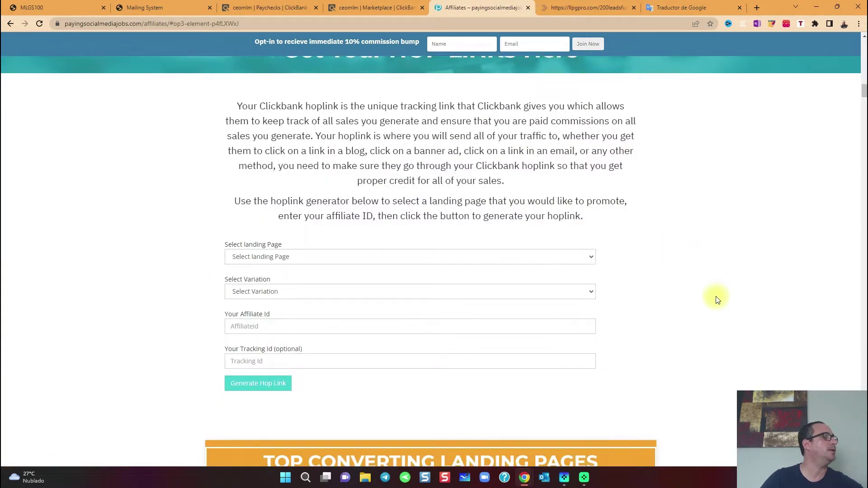
click(353, 218)
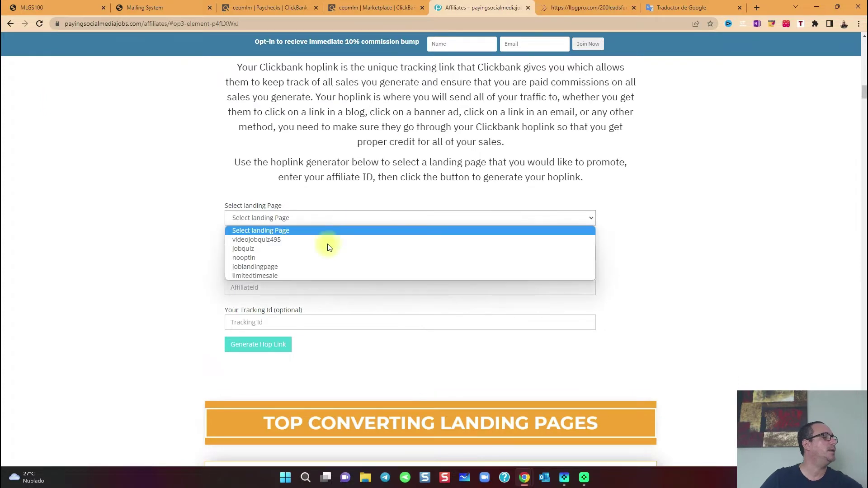
click(291, 264)
scroll(672, 324, down, 2)
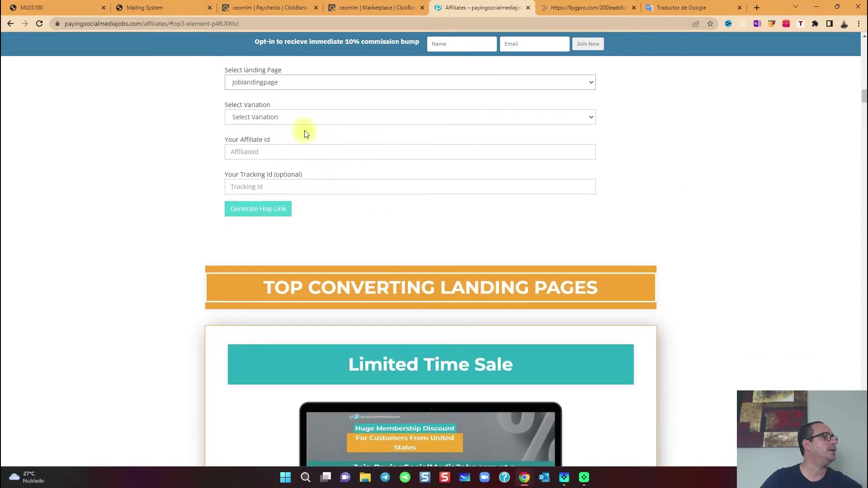
click(296, 116)
click(297, 116)
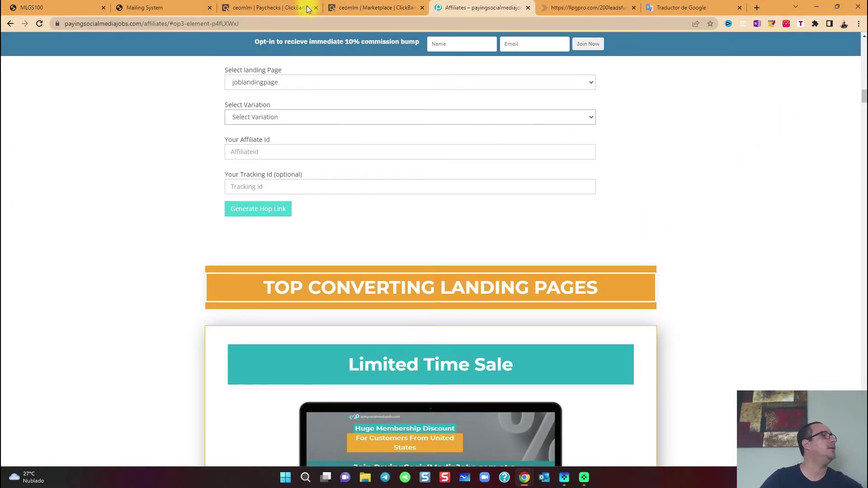
- Pick googlesocialmediacontent288 as the landing page variation
click(145, 7)
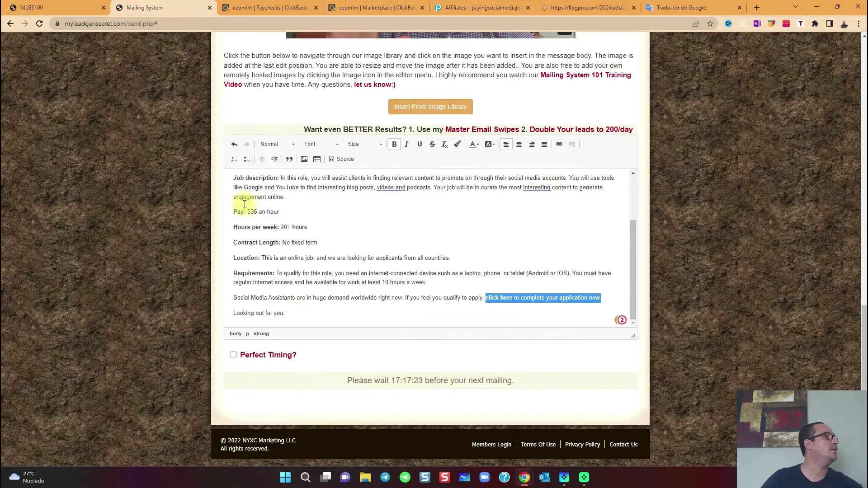
scroll(264, 196, up, 2)
scroll(233, 252, up, 2)
scroll(189, 278, up, 3)
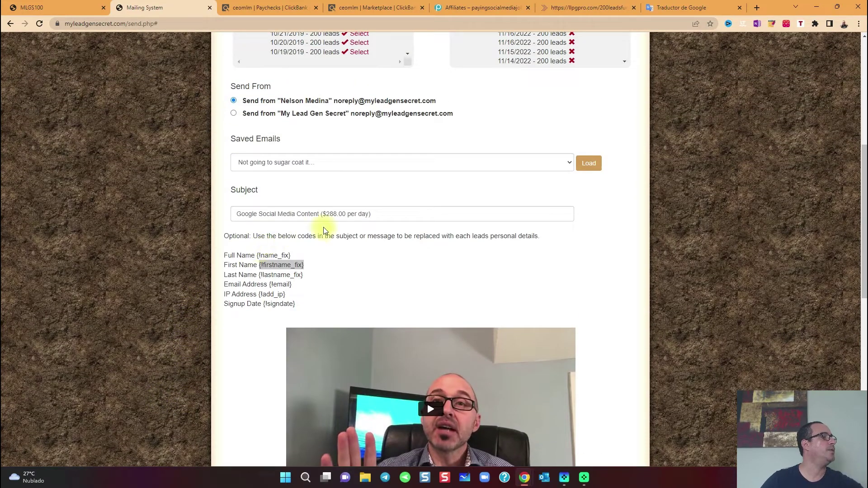
click(562, 8)
click(468, 8)
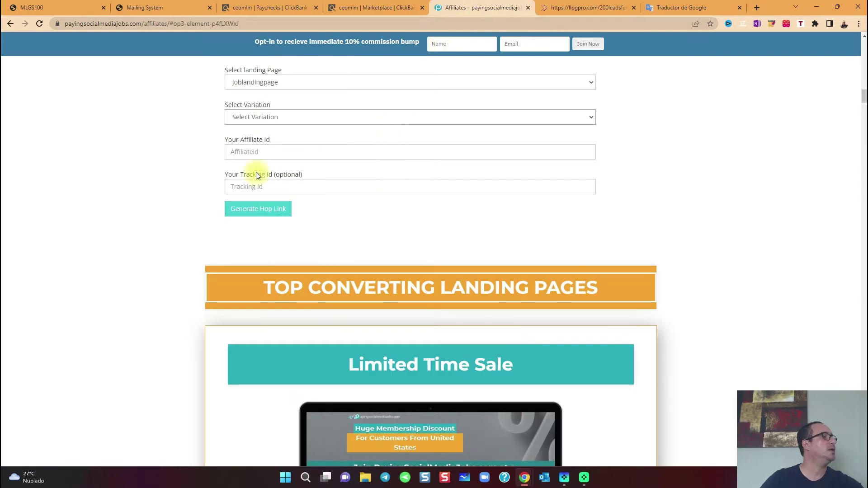
click(272, 117)
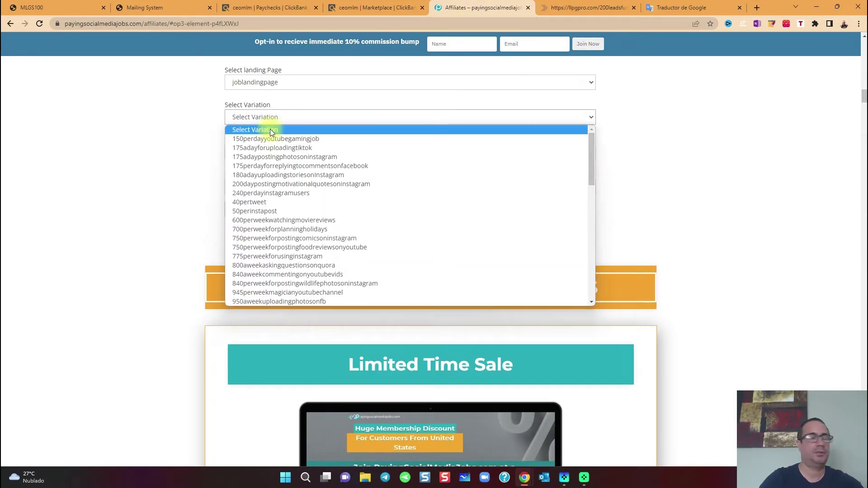
text(googleso)
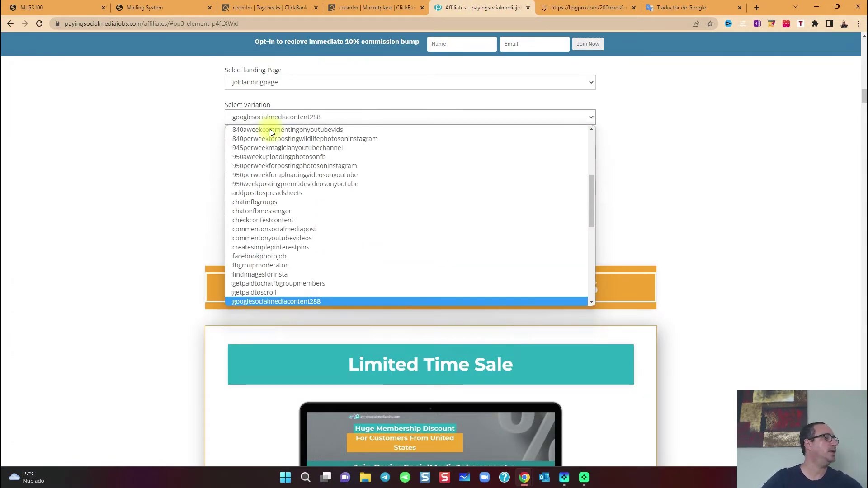
click(301, 301)
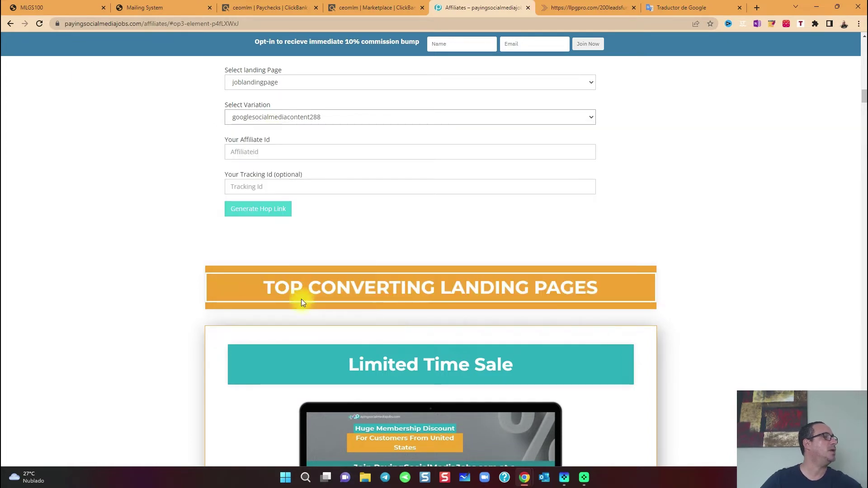
scroll(408, 196, up, 1)
scroll(413, 196, down, 1)
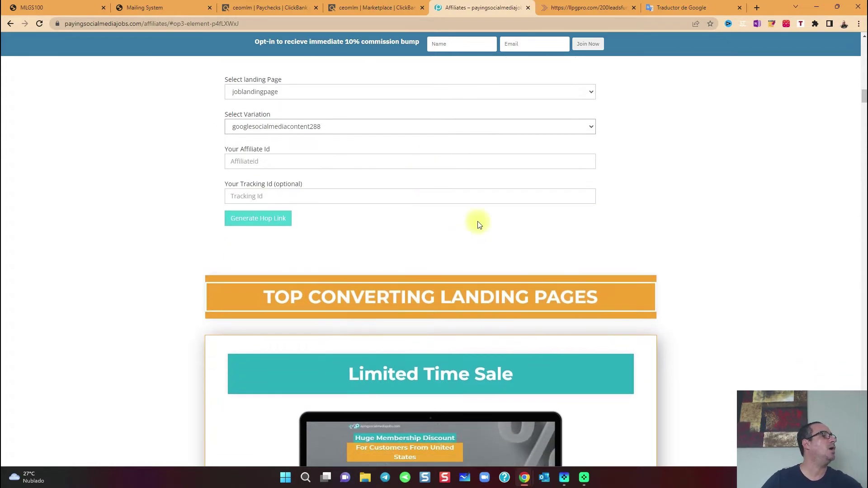
scroll(477, 225, down, 1)
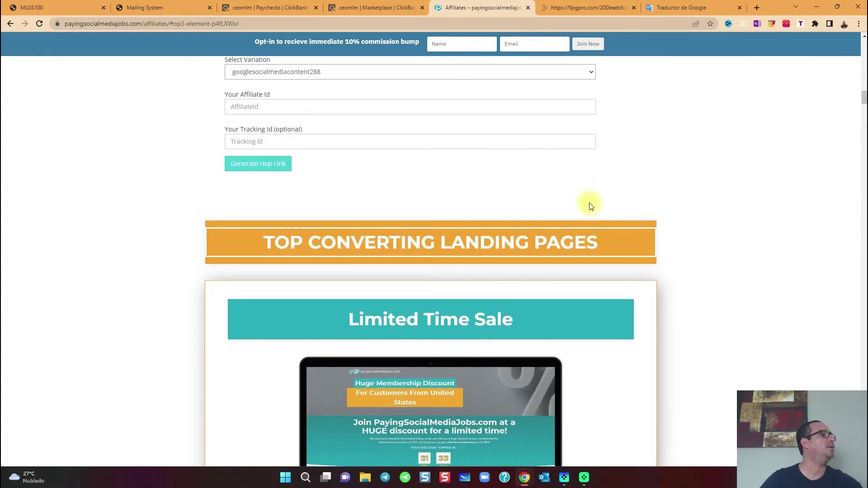
- Fill affiliate ID ceomlm and tracking ID mlgs, then generate the hop link
click(290, 107)
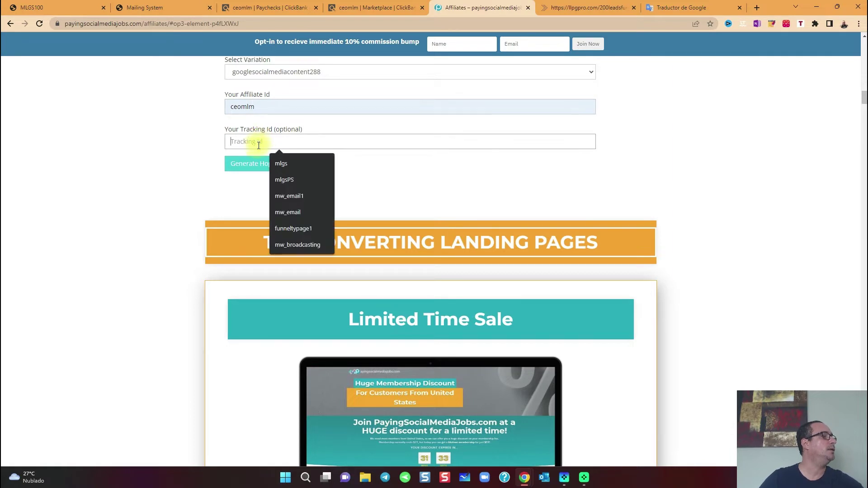
click(287, 163)
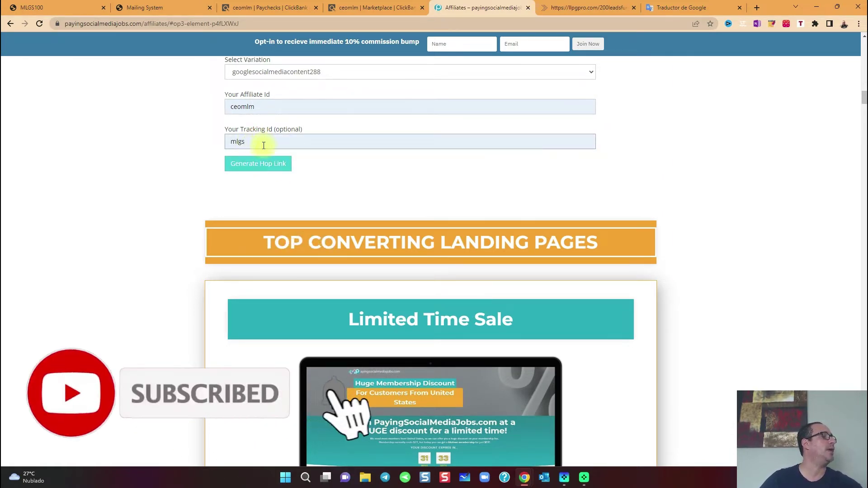
click(263, 164)
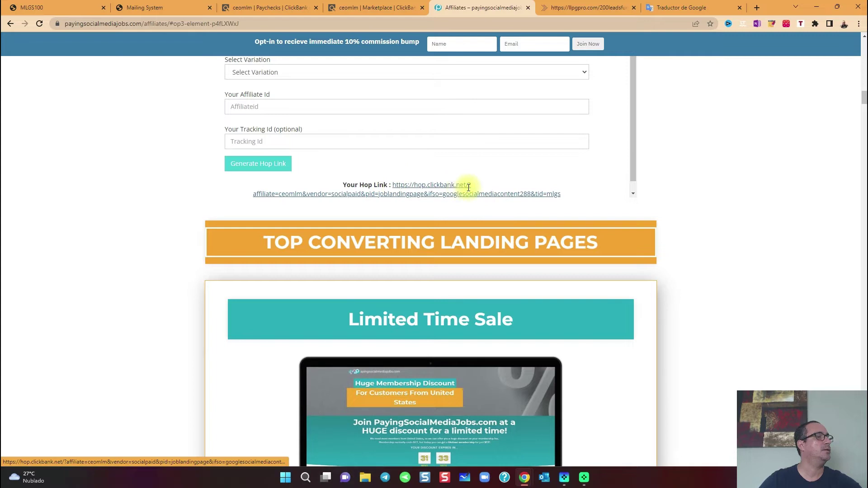
drag(562, 194, 392, 174)
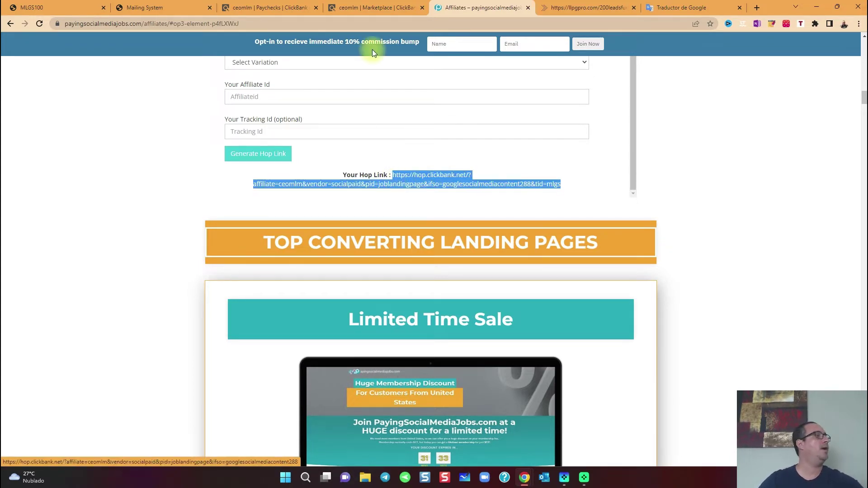
click(144, 8)
scroll(477, 281, down, 3)
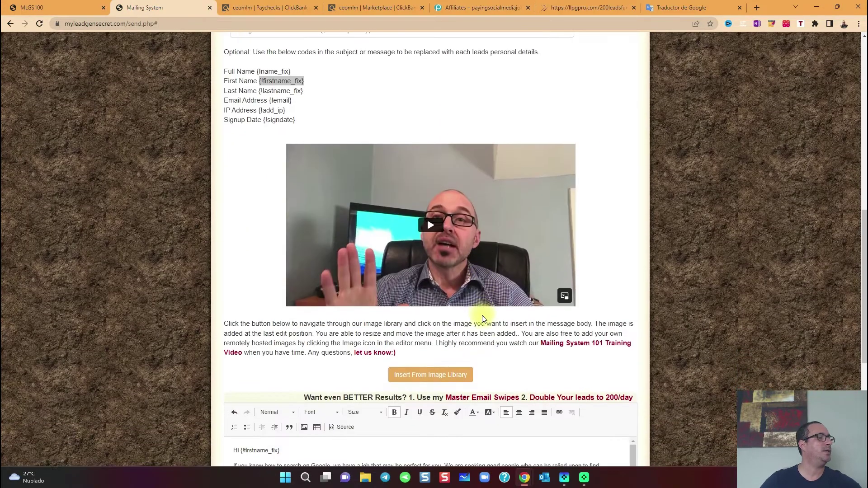
scroll(483, 316, down, 3)
scroll(483, 315, down, 1)
scroll(529, 277, down, 2)
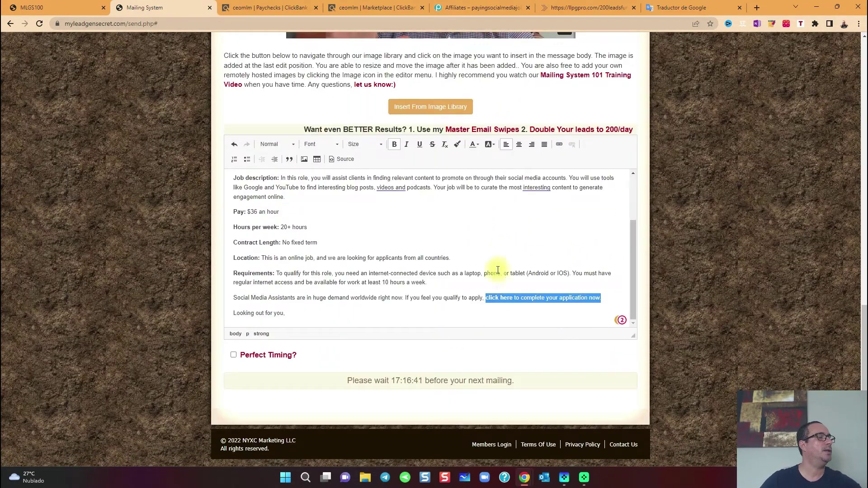
- Link 'click here to complete your application now' to the pasted hoplink, opening in New Window (_blank)
drag(487, 300, 595, 302)
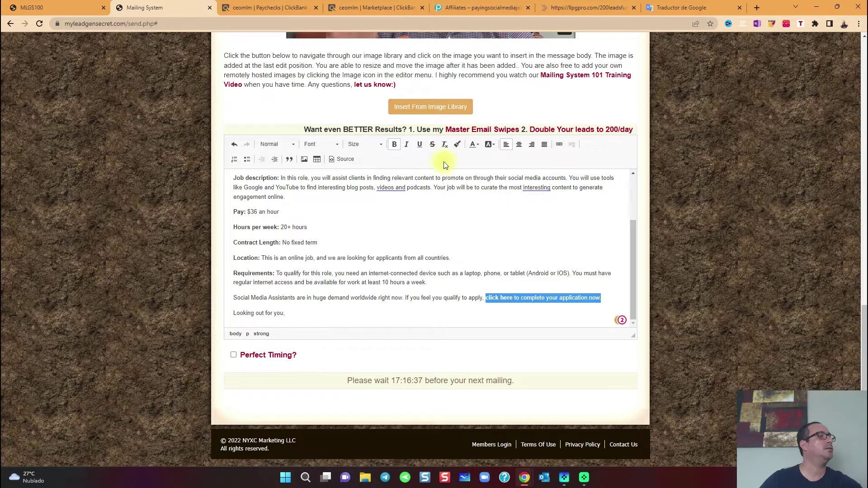
click(560, 143)
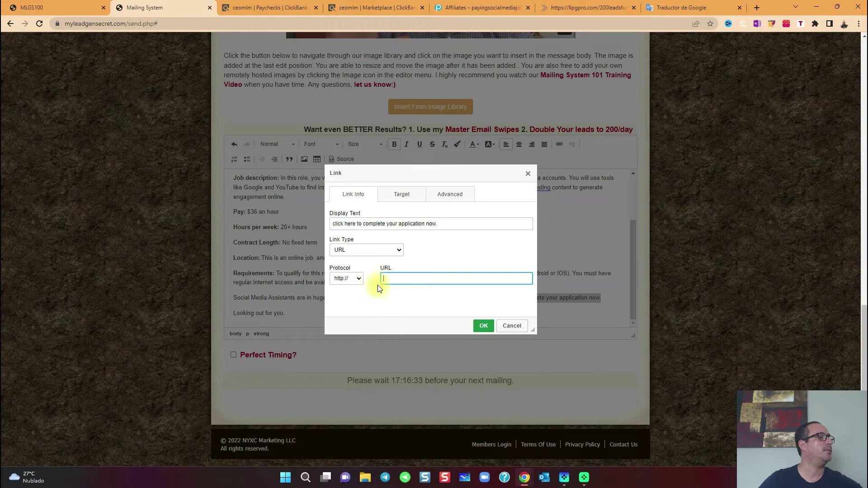
click(399, 283)
key(ctrl+v)
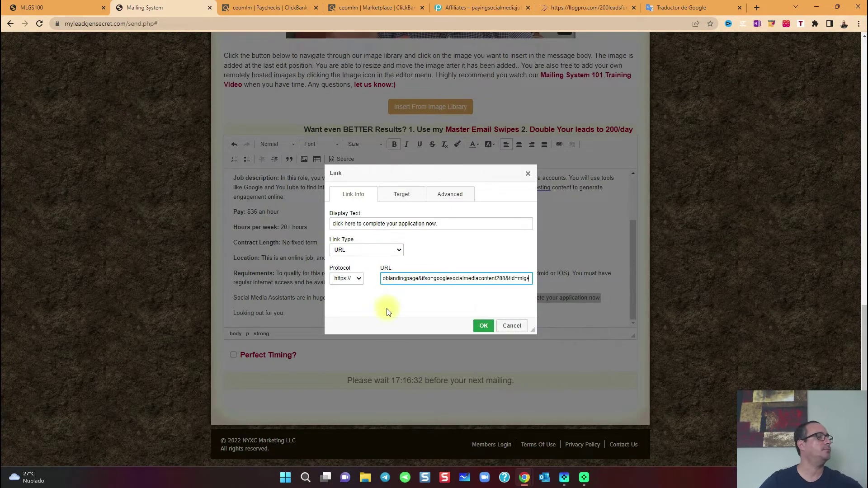
click(402, 194)
click(388, 226)
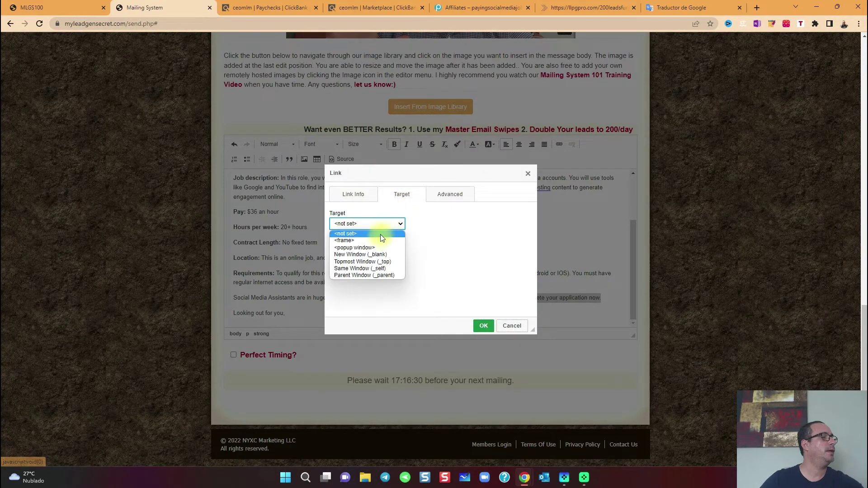
click(376, 254)
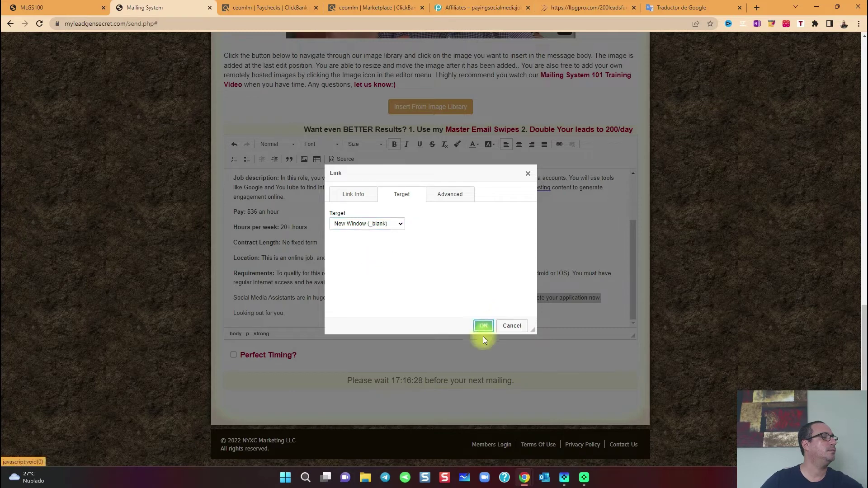
click(483, 326)
click(500, 229)
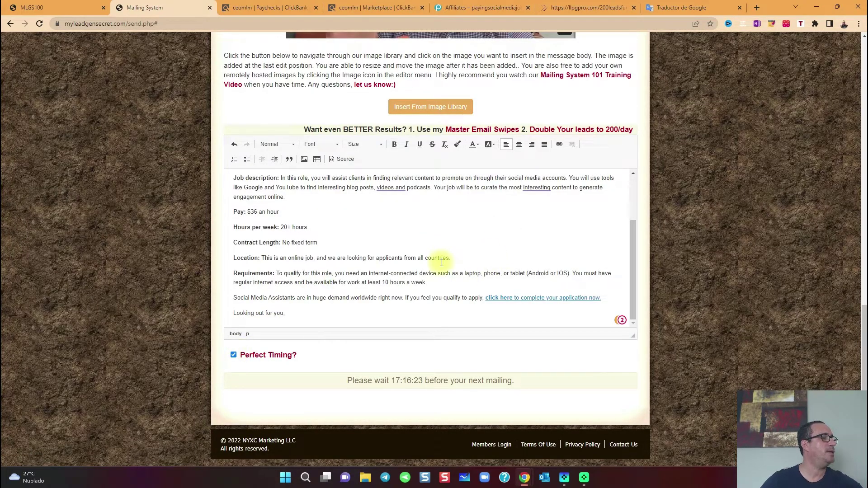
scroll(440, 260, up, 3)
scroll(441, 262, down, 3)
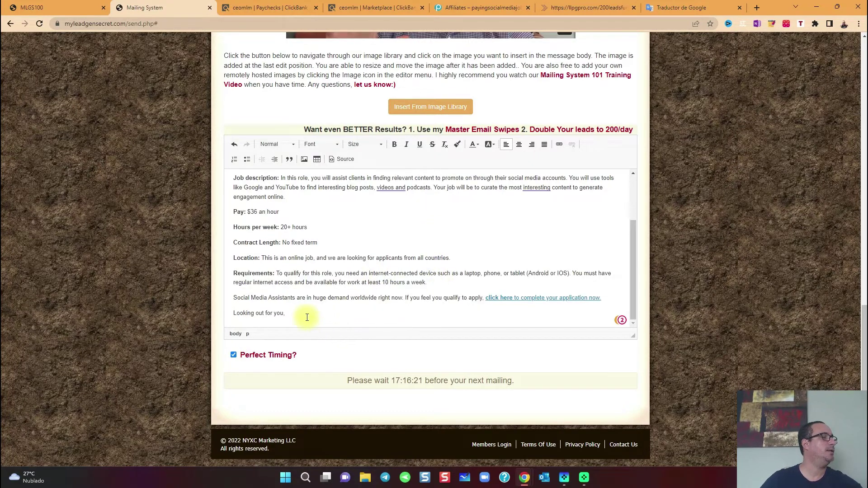
- Start a new signature line below 'Looking out for you,'
click(307, 315)
key(Return)
key(Return)
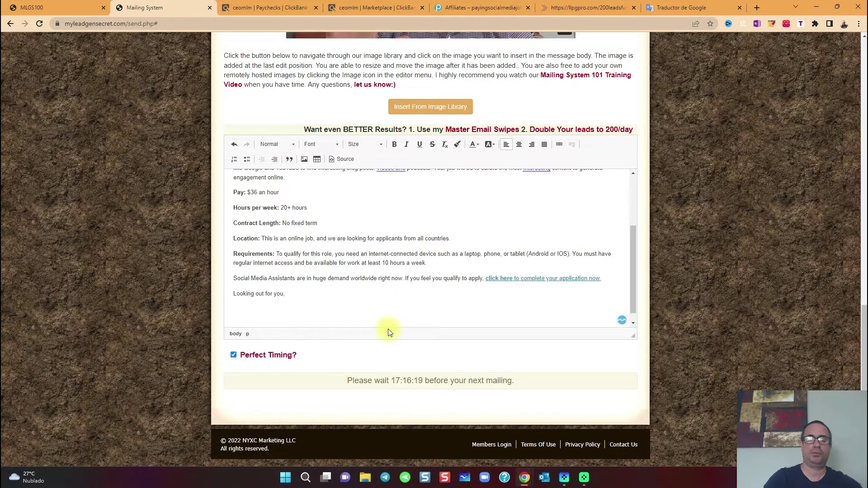
key(BackSpace)
text(_Ne)
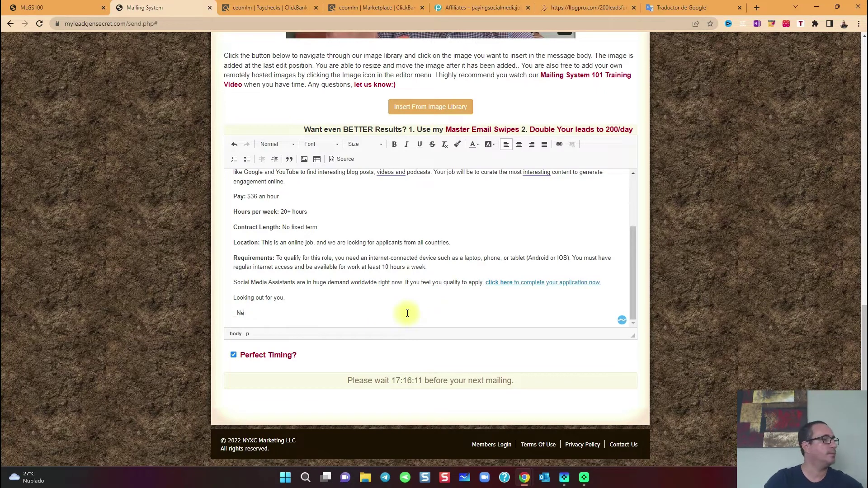
key(BackSpace)
key(BackSpace)
key(BackSpace)
key(BackSpace)
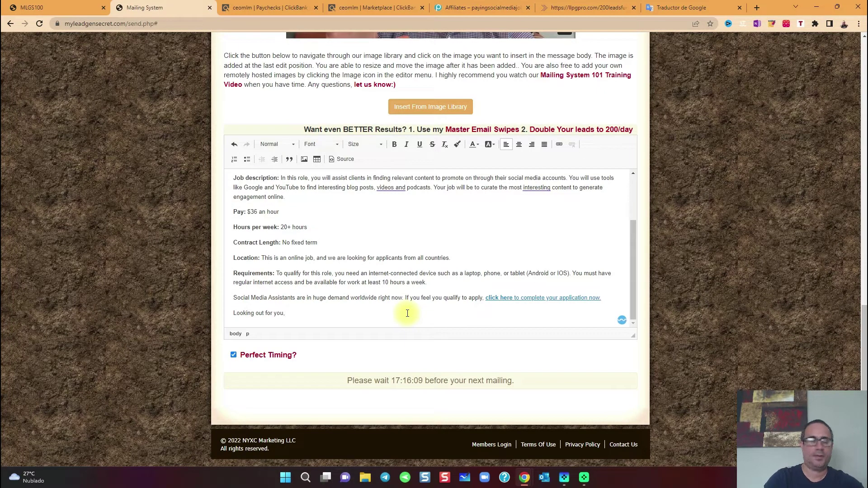
key(Return)
text(-Nelson)
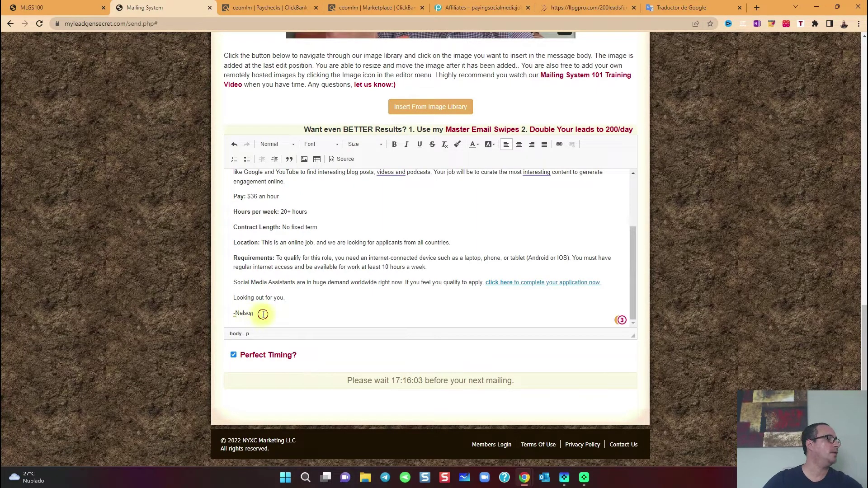
- Format the signature line as bold italic and leave the message editor
drag(262, 313, 205, 307)
click(393, 145)
click(406, 145)
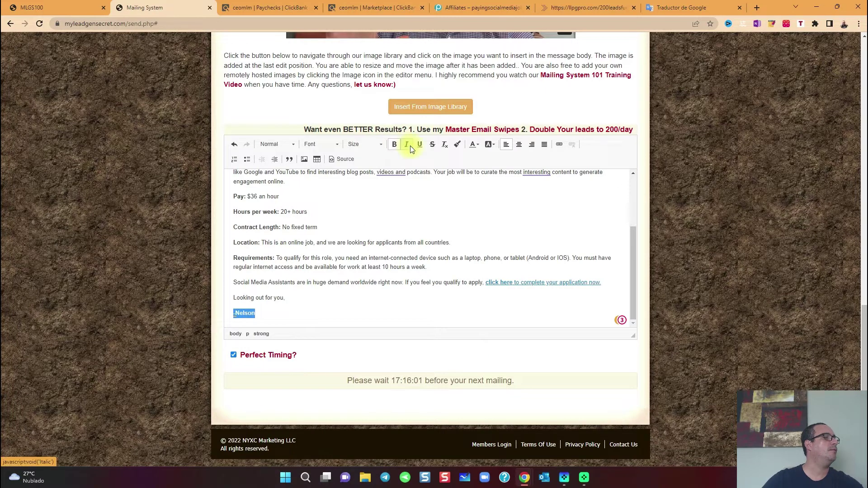
click(265, 313)
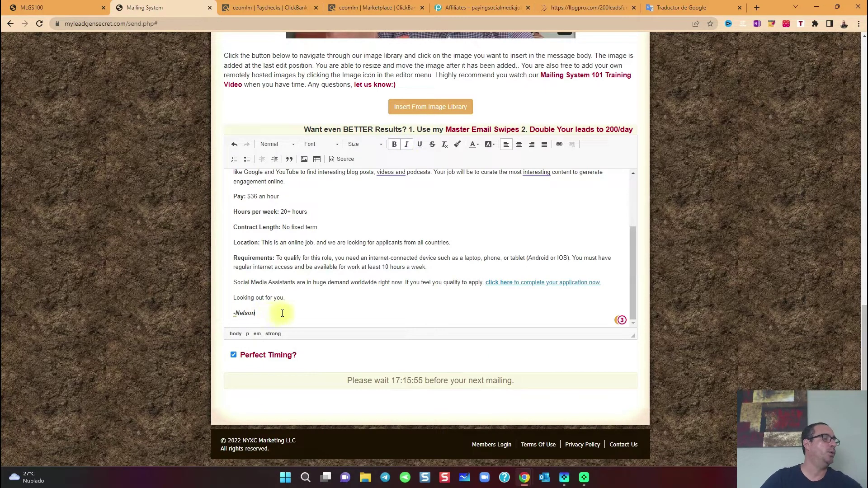
drag(258, 313, 218, 314)
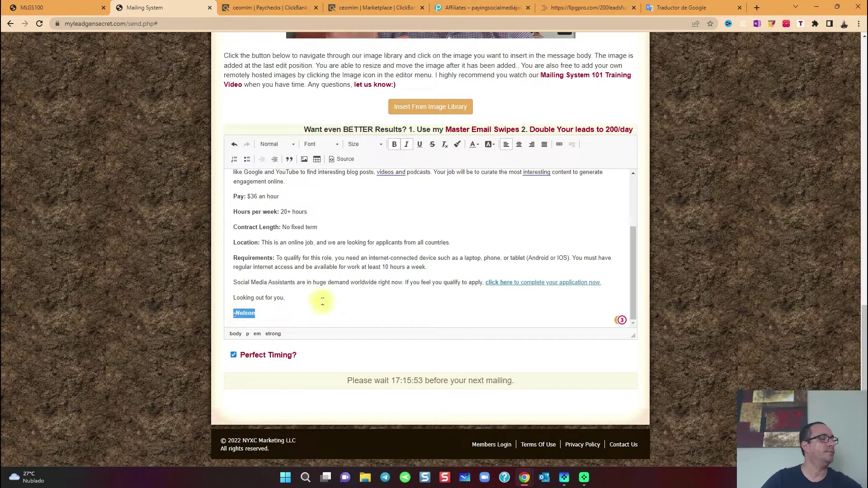
scroll(403, 250, up, 1)
scroll(403, 251, up, 1)
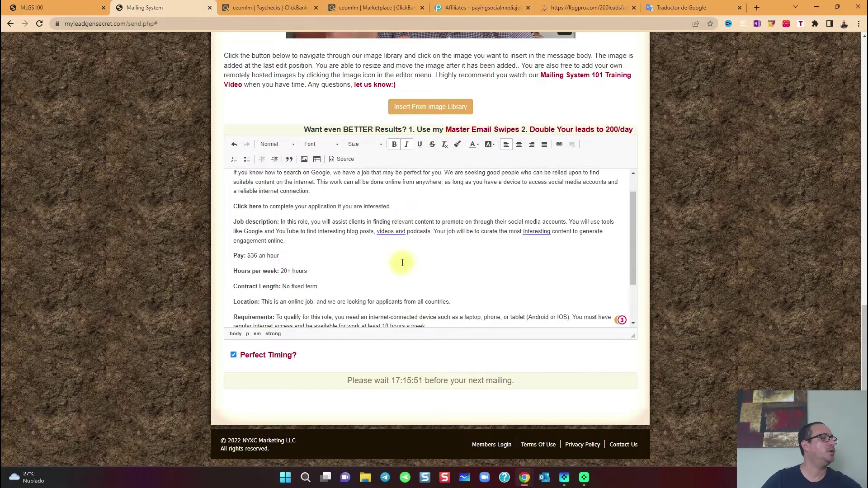
scroll(400, 258, down, 2)
right_click(299, 349)
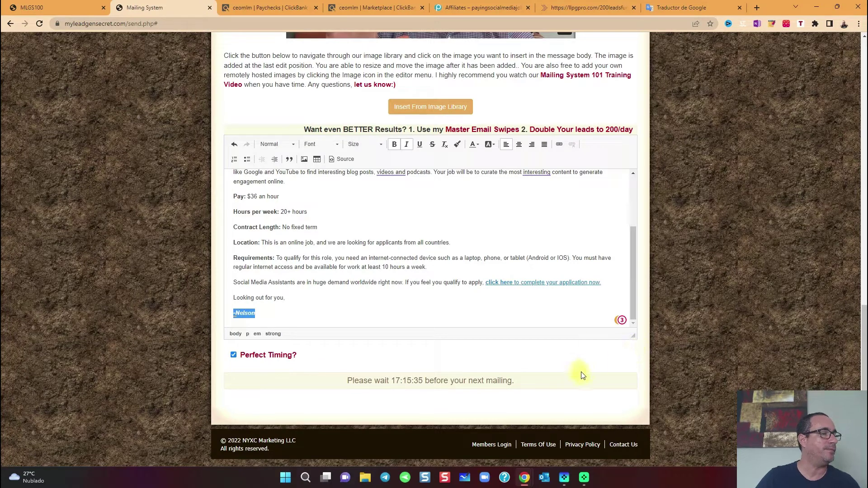
click(591, 358)
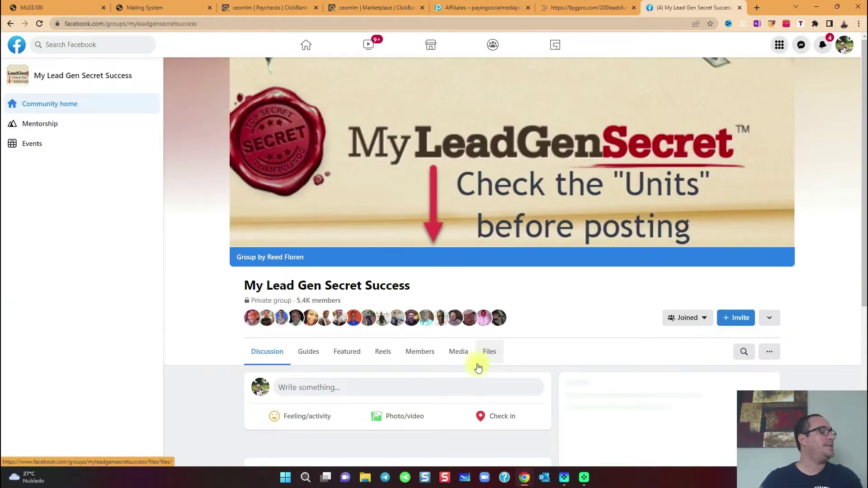
scroll(469, 364, down, 2)
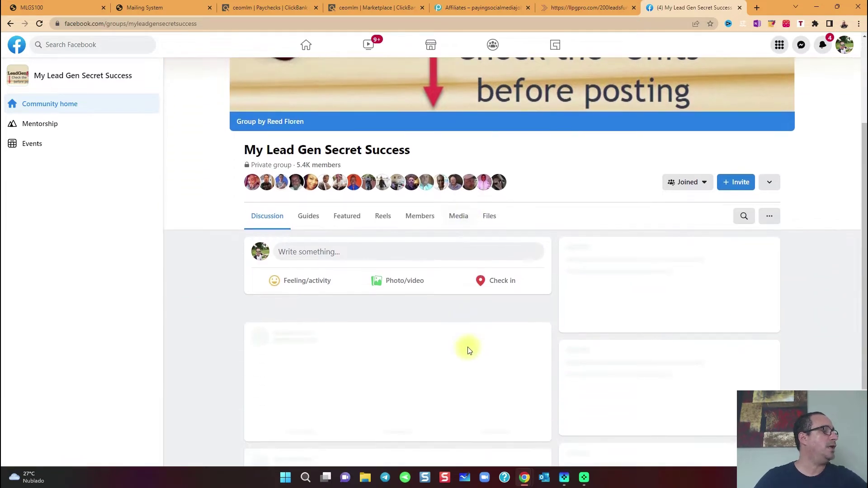
scroll(539, 361, up, 2)
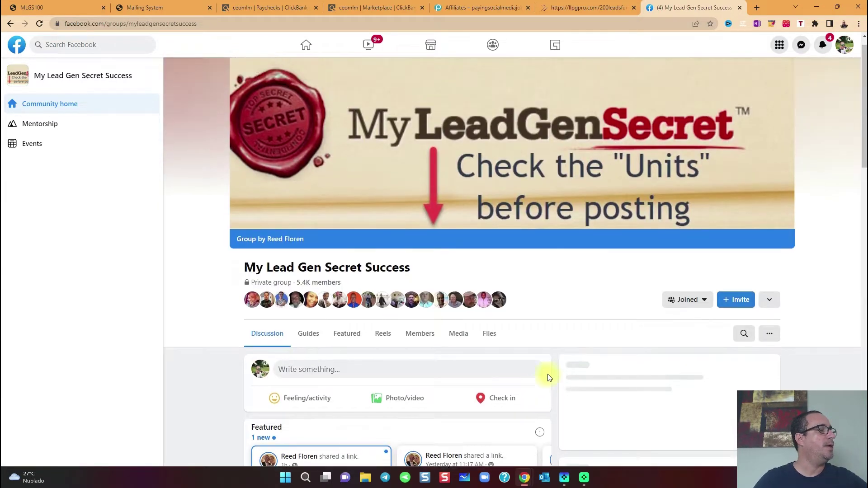
scroll(508, 367, down, 1)
scroll(475, 356, down, 3)
scroll(476, 356, down, 3)
scroll(539, 380, down, 2)
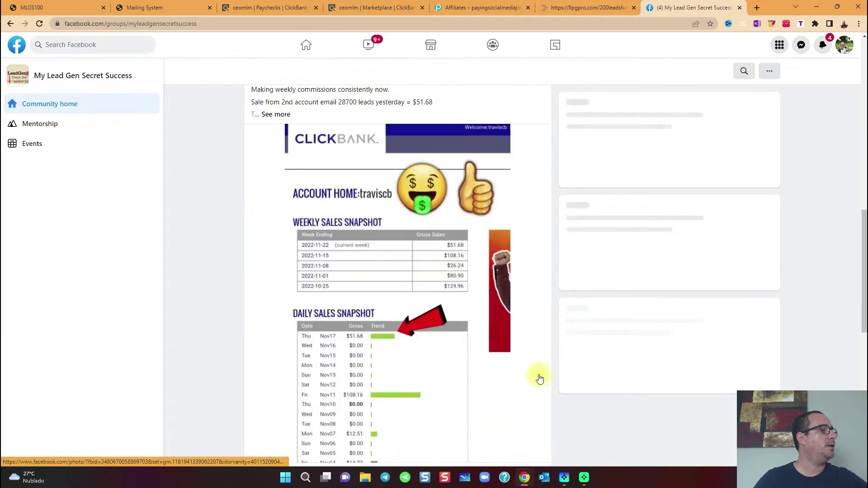
scroll(523, 374, down, 2)
scroll(510, 372, down, 2)
scroll(524, 376, up, 5)
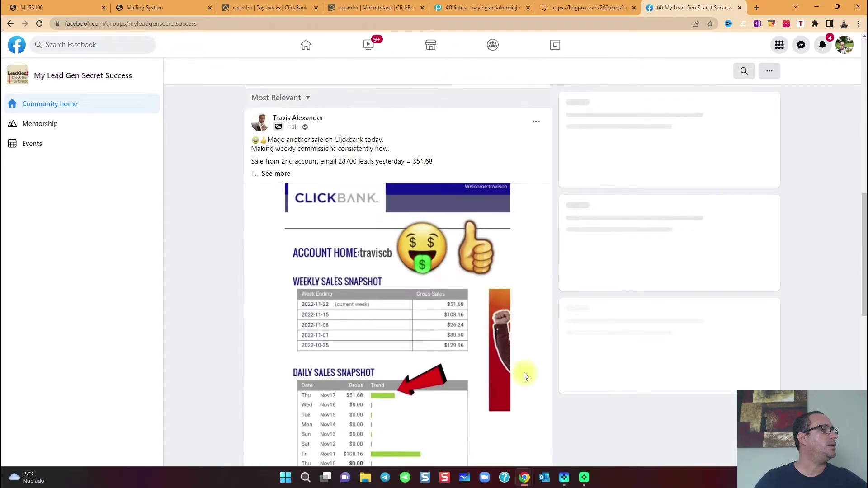
scroll(525, 376, up, 8)
scroll(525, 377, down, 4)
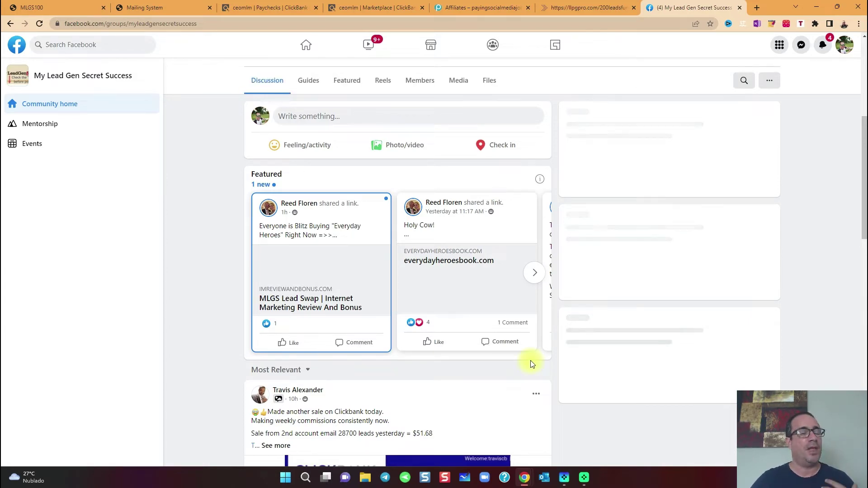
scroll(530, 360, down, 3)
scroll(529, 364, up, 4)
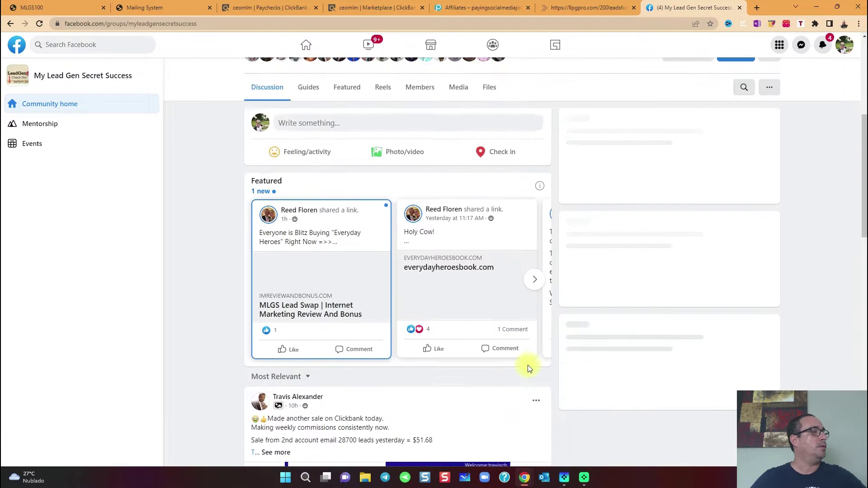
scroll(529, 368, up, 4)
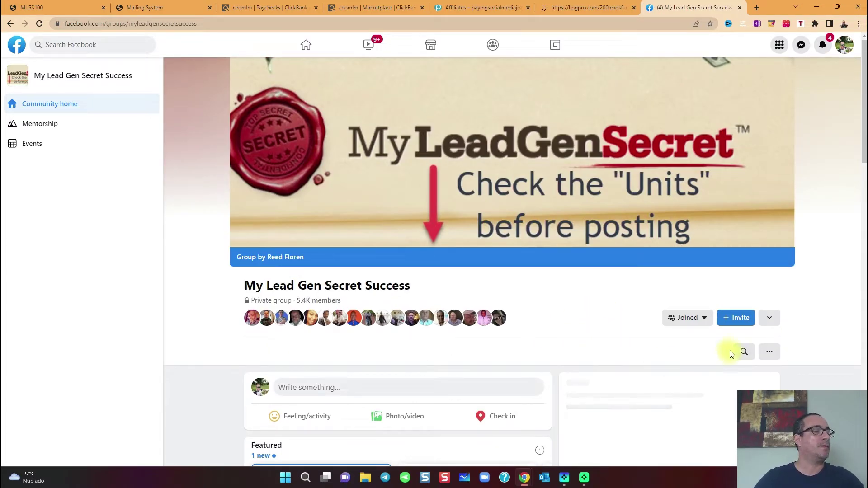
click(743, 352)
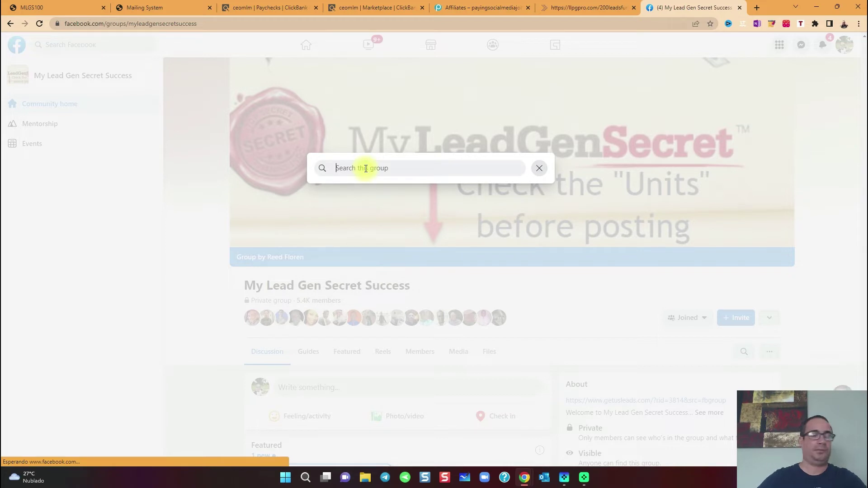
text(Nelson)
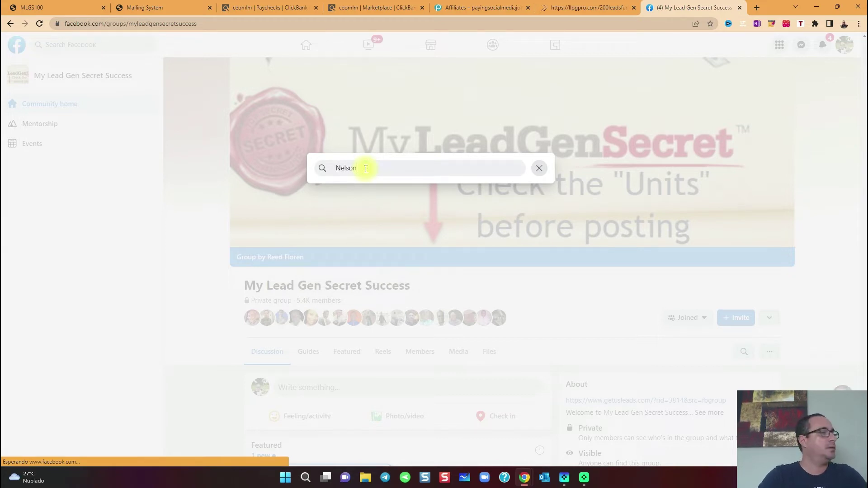
text( Medina)
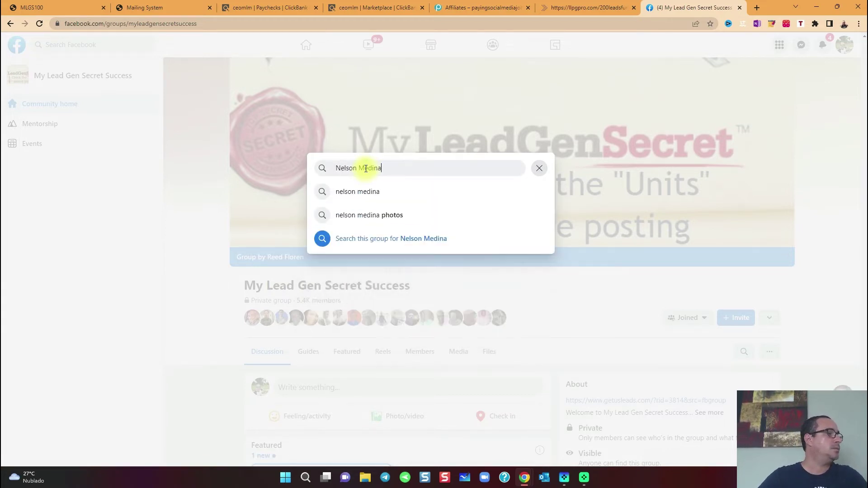
click(369, 198)
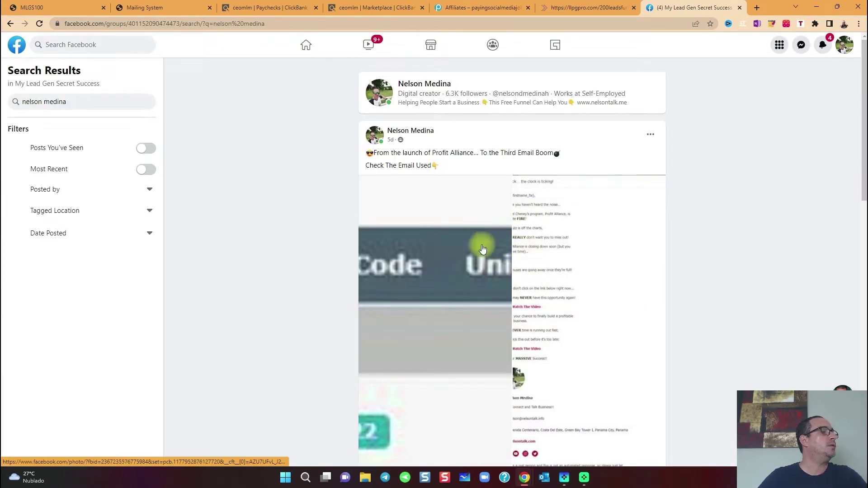
click(500, 251)
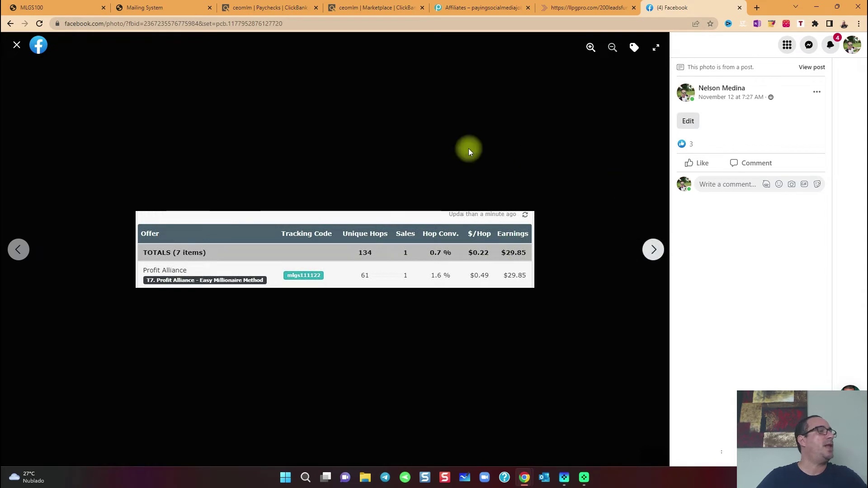
click(17, 47)
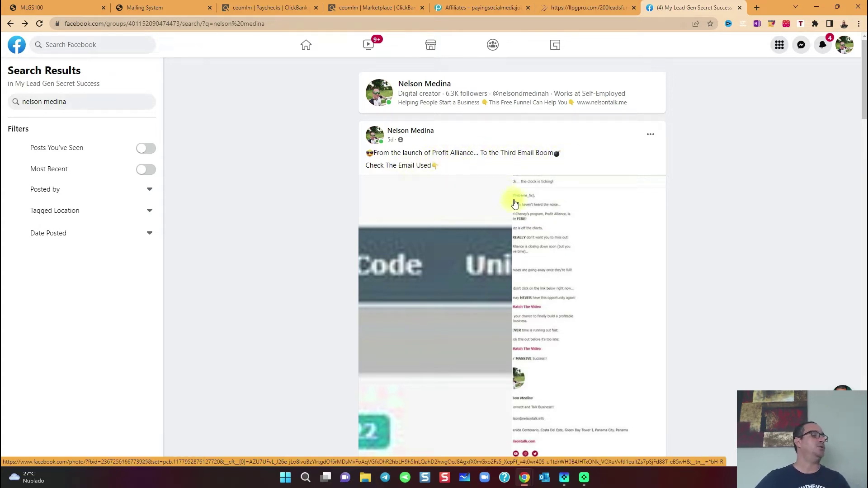
scroll(464, 233, down, 2)
click(457, 179)
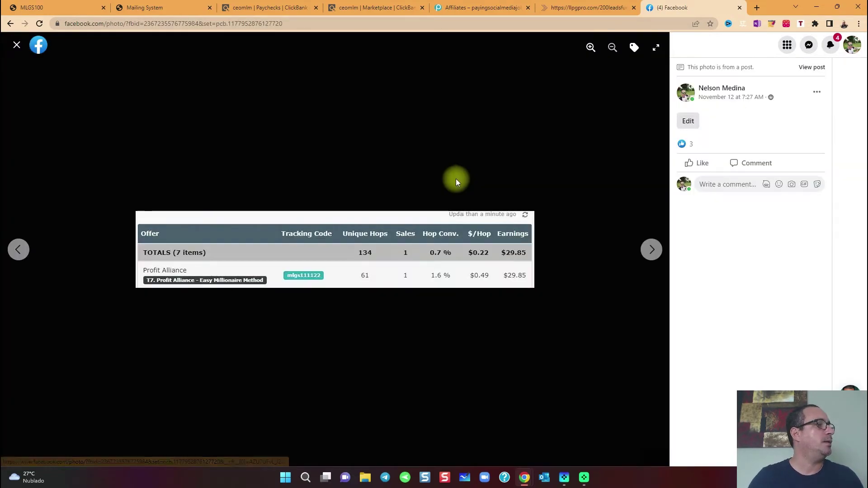
click(651, 250)
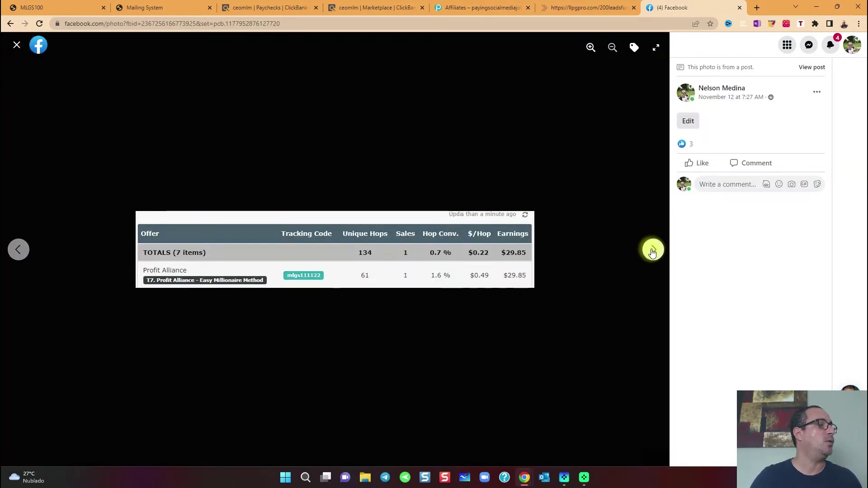
click(652, 252)
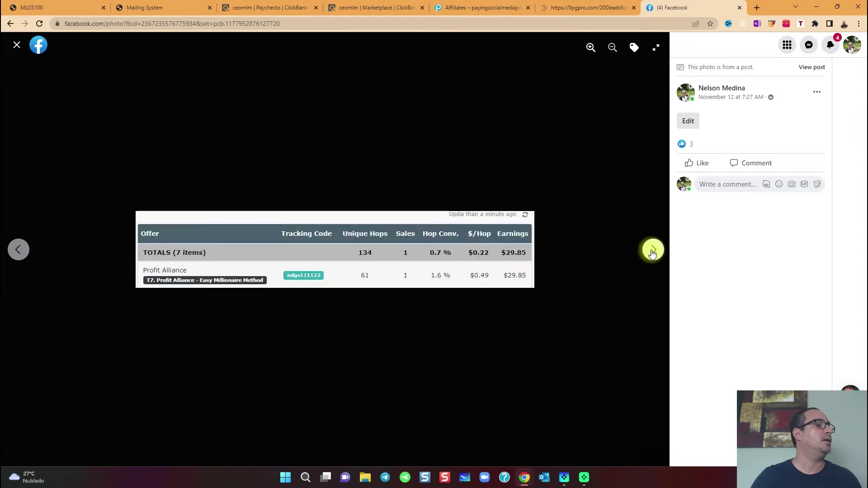
click(651, 251)
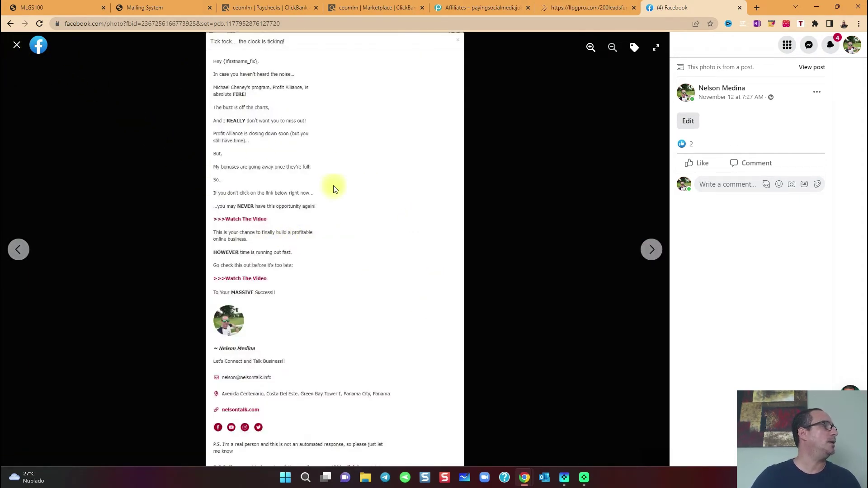
click(16, 45)
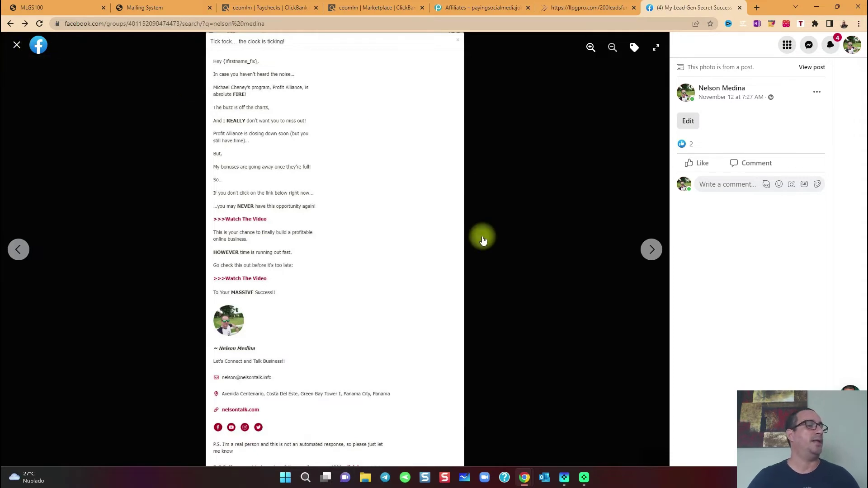
scroll(656, 260, down, 1)
scroll(663, 281, down, 1)
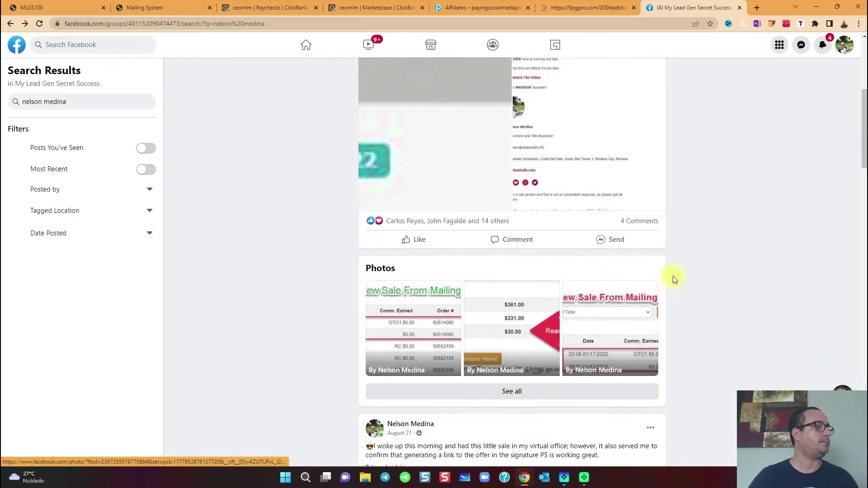
click(423, 267)
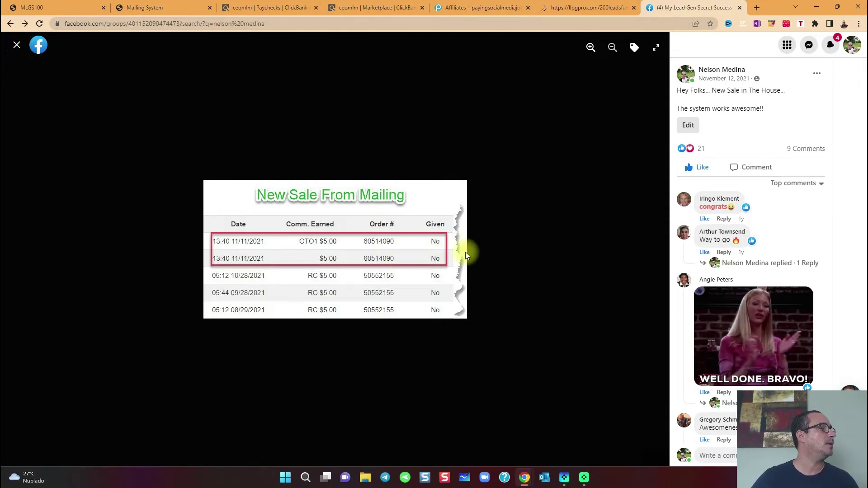
key(Escape)
scroll(495, 268, down, 1)
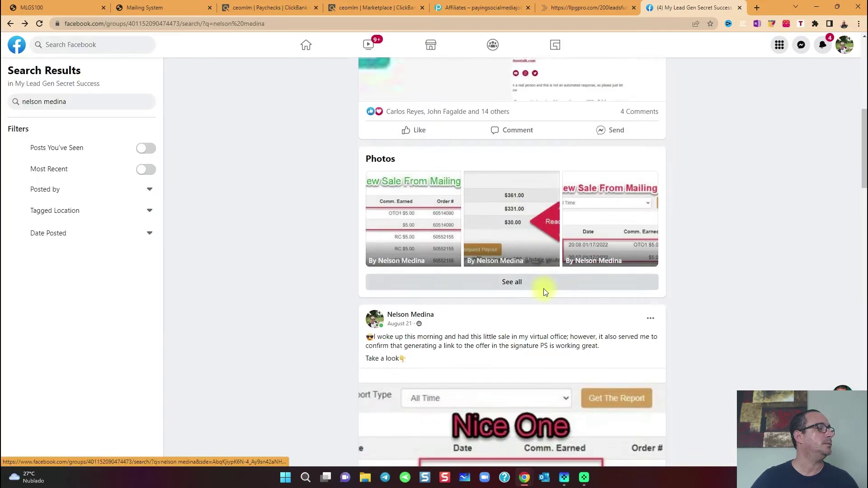
scroll(543, 288, up, 2)
scroll(544, 289, down, 3)
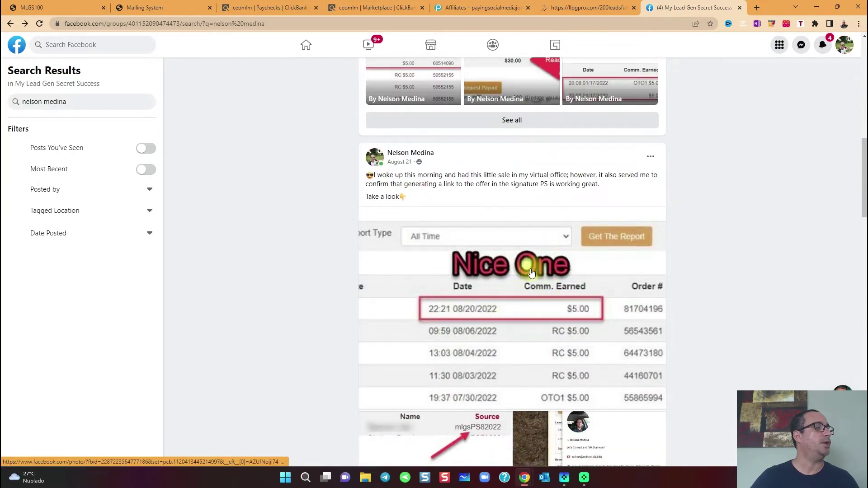
scroll(543, 278, down, 2)
scroll(576, 282, down, 2)
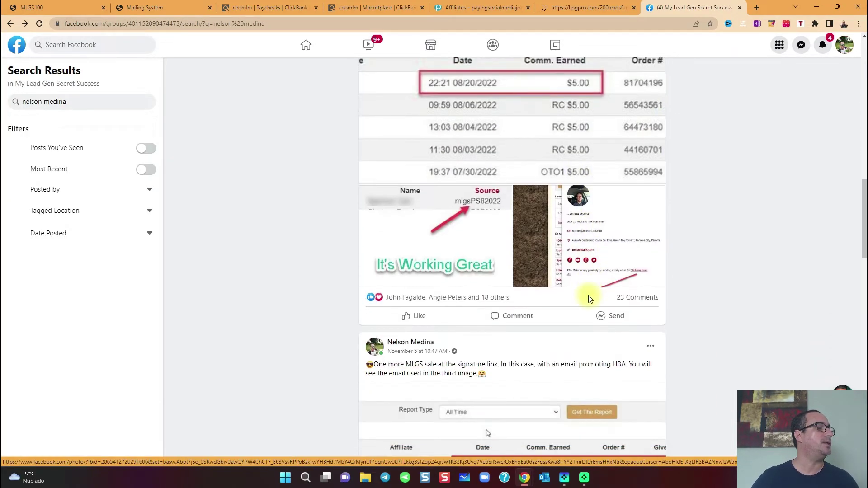
scroll(611, 299, down, 1)
scroll(641, 303, down, 2)
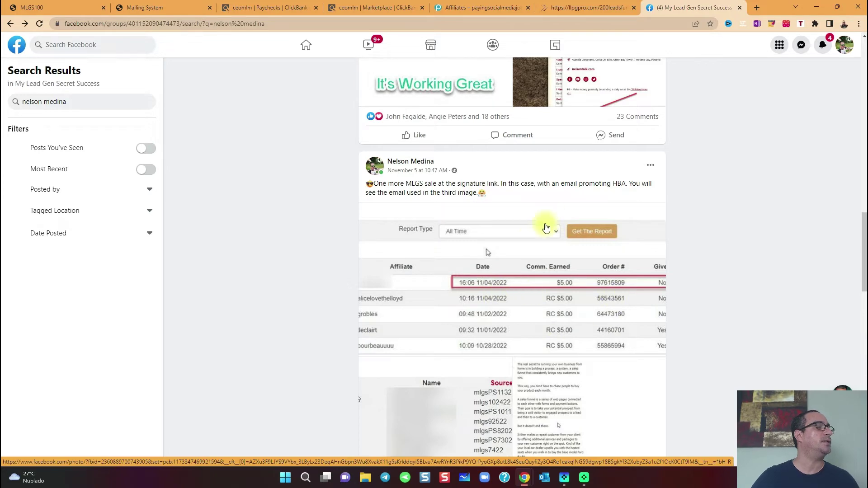
scroll(606, 325, down, 3)
scroll(606, 326, down, 1)
scroll(606, 339, down, 1)
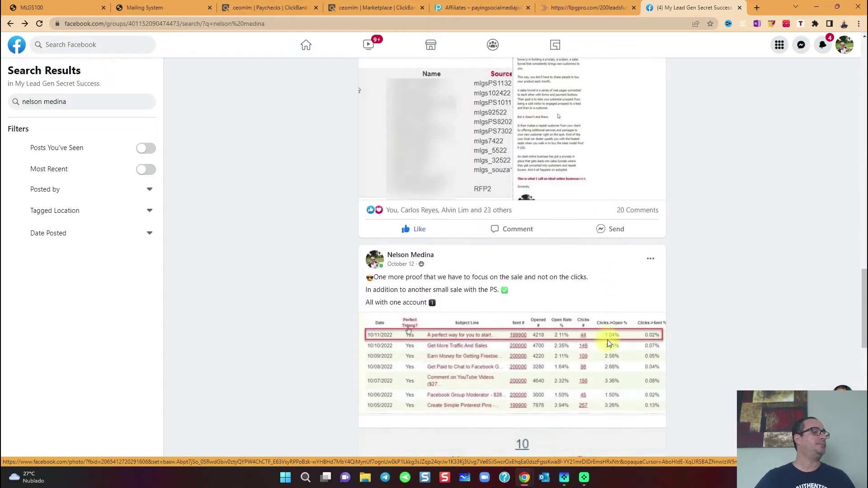
scroll(609, 318, down, 4)
scroll(608, 318, down, 2)
scroll(613, 319, down, 3)
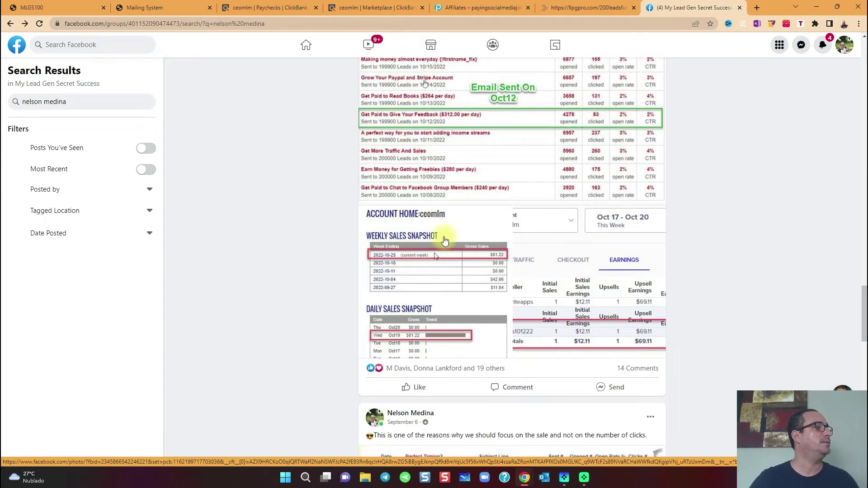
click(486, 266)
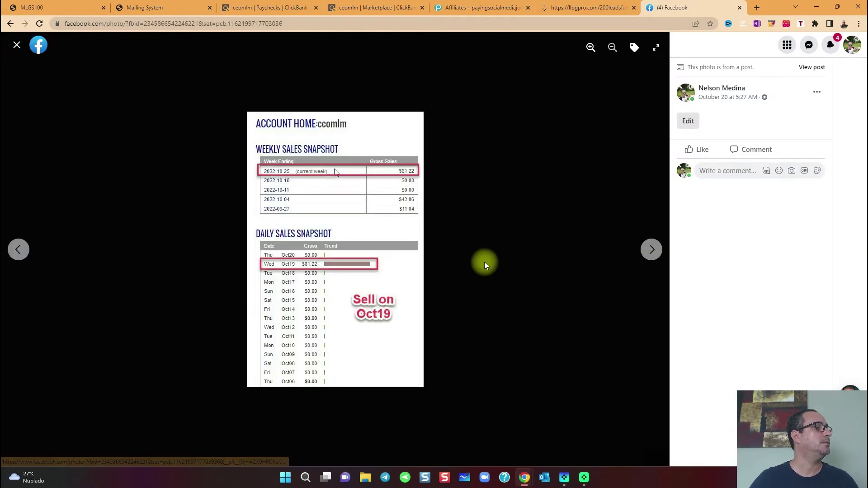
click(17, 45)
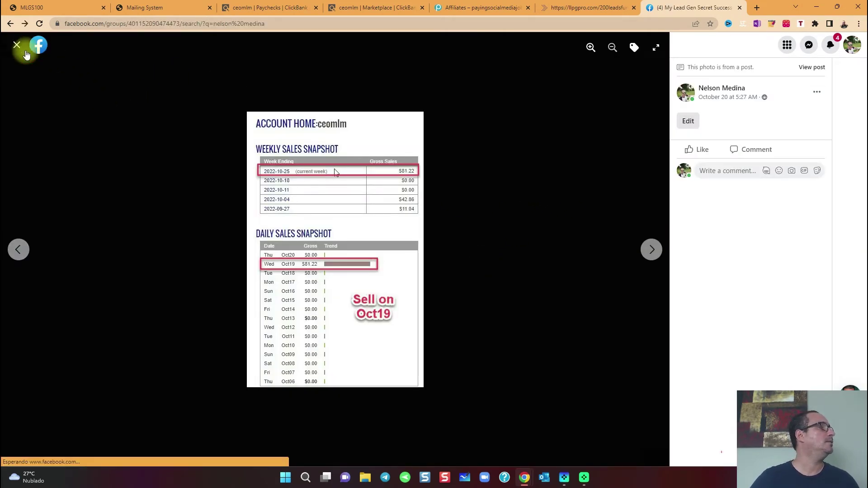
scroll(538, 293, up, 4)
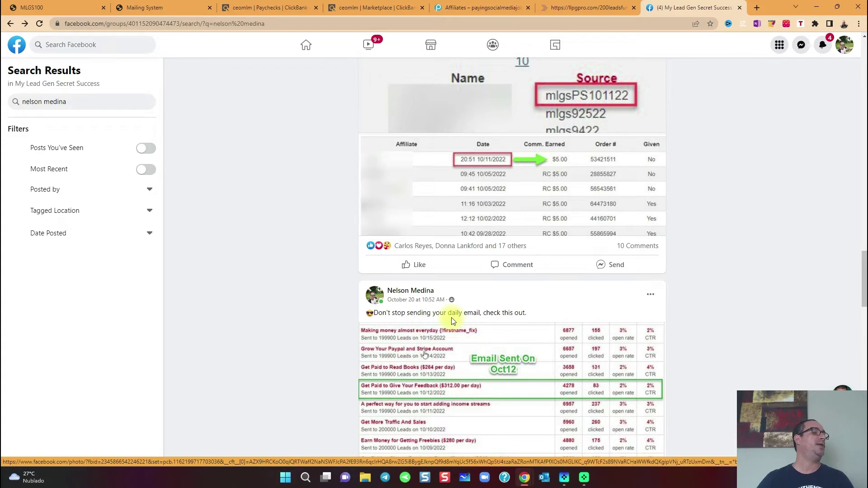
scroll(539, 317, down, 1)
scroll(551, 343, down, 1)
scroll(528, 295, down, 2)
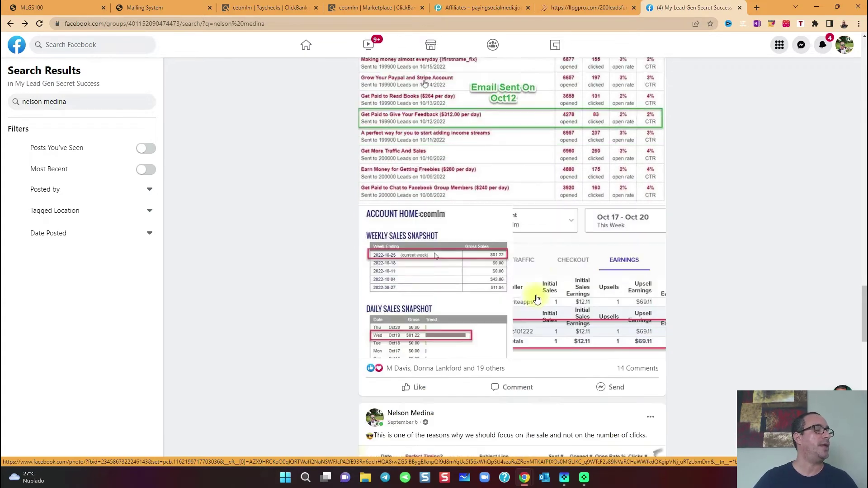
click(551, 317)
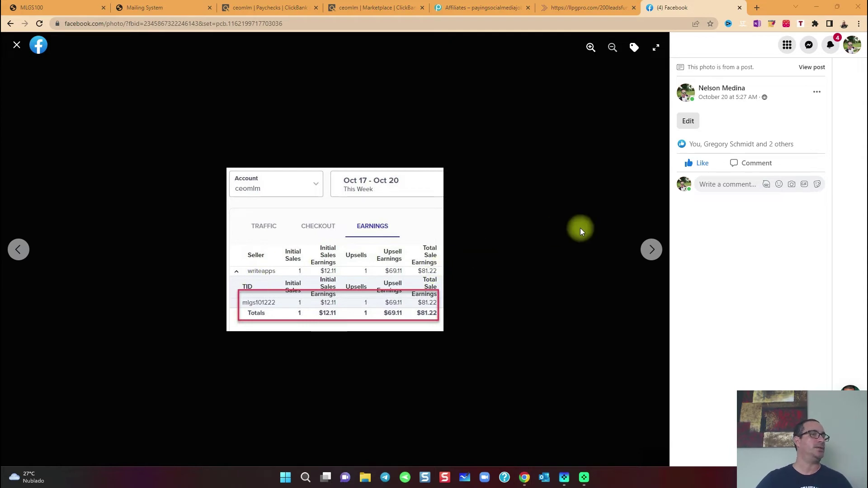
click(16, 46)
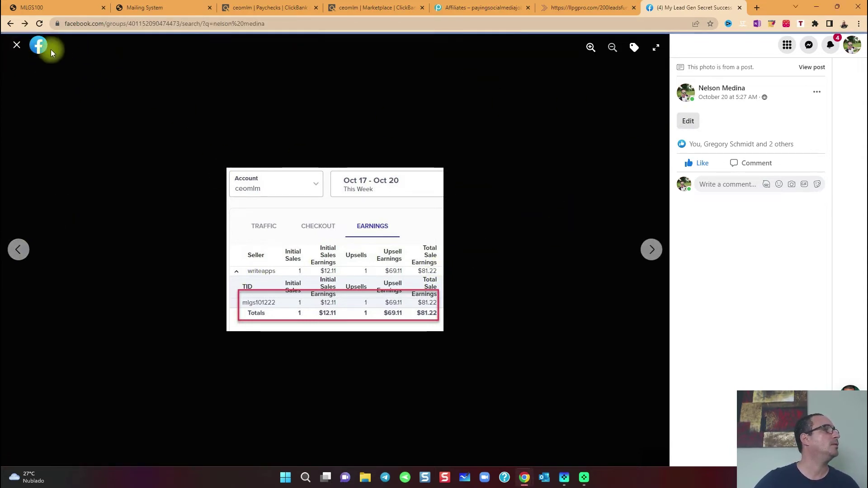
scroll(462, 289, down, 2)
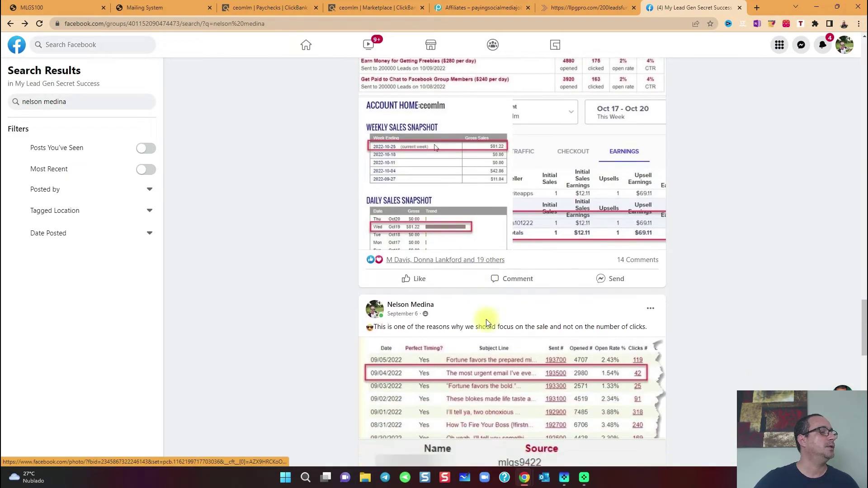
scroll(486, 319, down, 2)
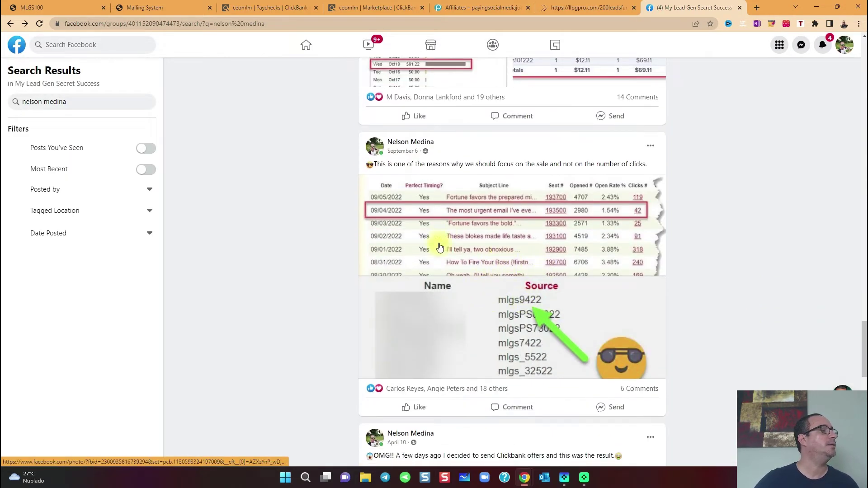
scroll(440, 246, up, 1)
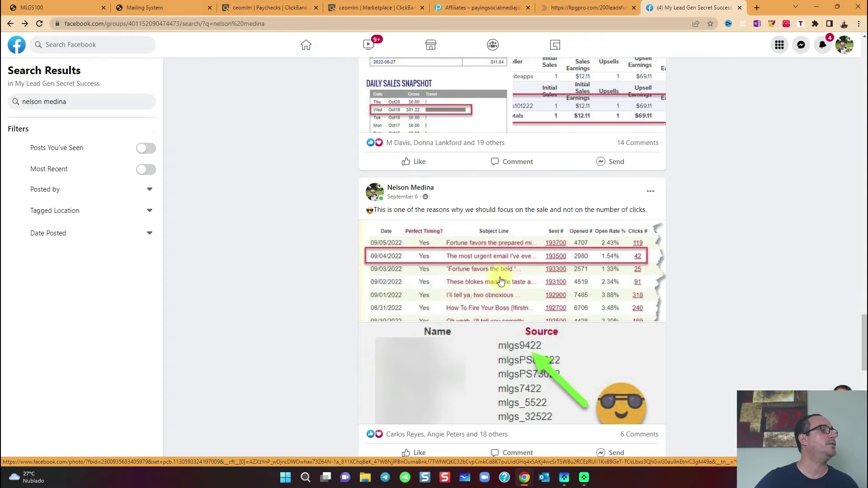
scroll(475, 271, up, 3)
scroll(553, 281, up, 5)
scroll(500, 281, up, 3)
scroll(218, 99, up, 1)
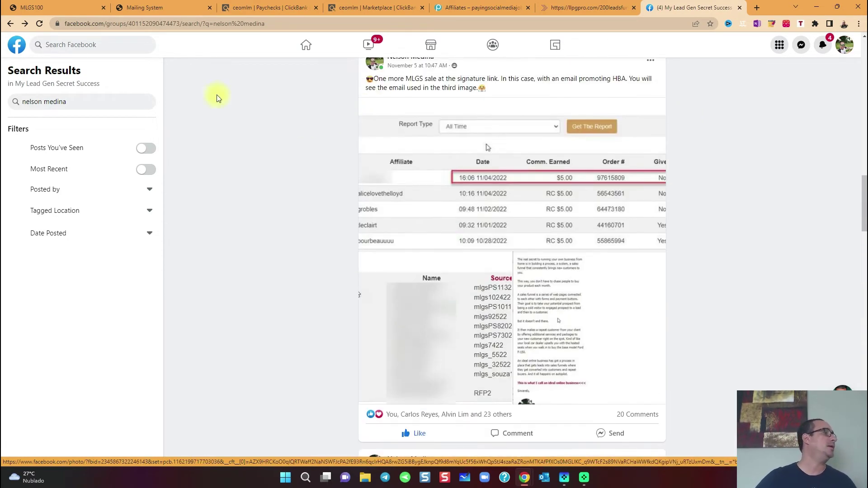
- Go back to the My Lead Gen Secret Success group feed
key(alt+Left)
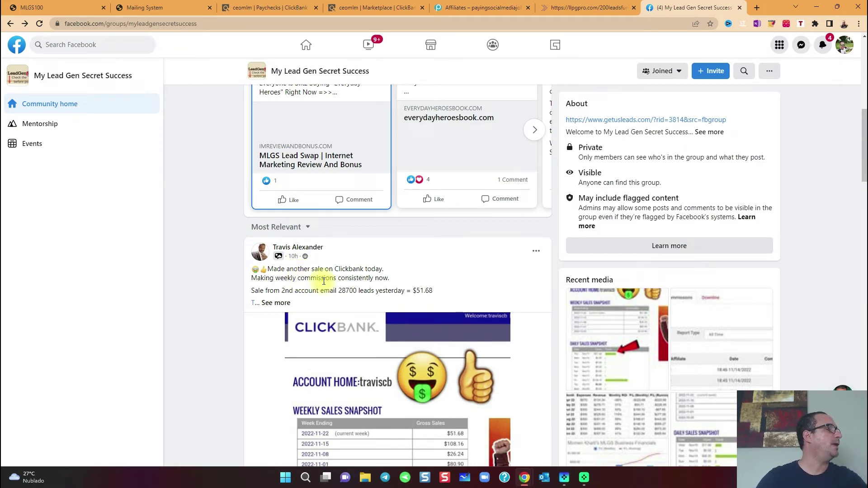
scroll(450, 281, down, 4)
scroll(448, 284, down, 5)
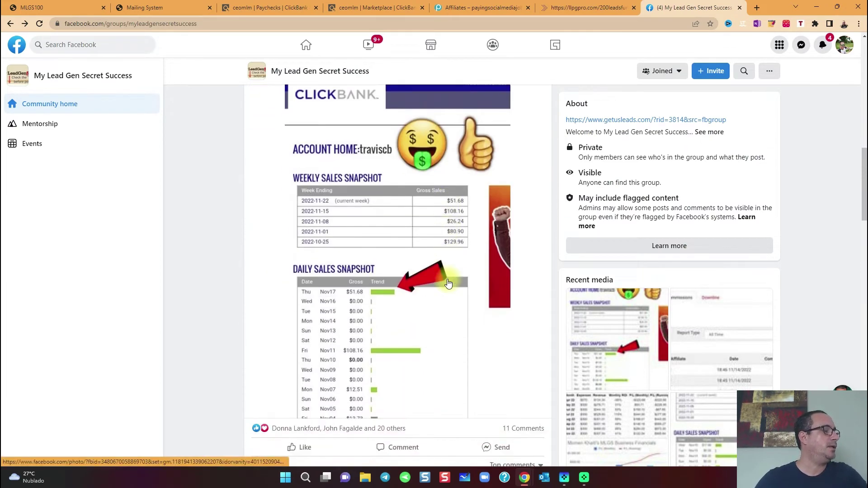
scroll(449, 283, down, 2)
scroll(448, 284, down, 1)
scroll(448, 284, down, 1)
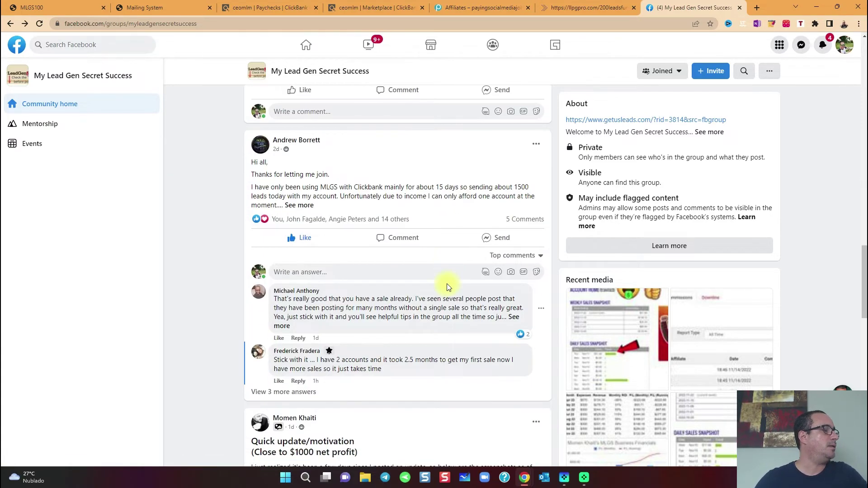
scroll(448, 287, up, 1)
scroll(447, 283, down, 3)
scroll(447, 284, down, 2)
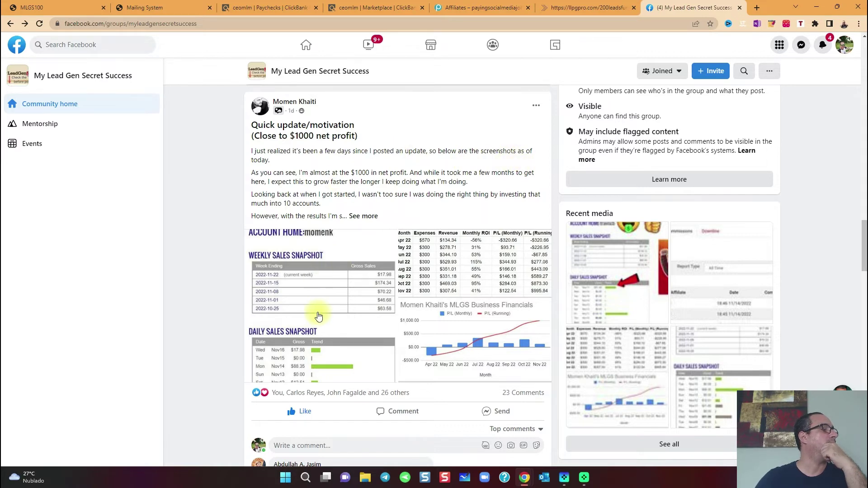
scroll(373, 287, down, 1)
scroll(373, 288, down, 2)
scroll(342, 244, down, 2)
scroll(351, 273, down, 2)
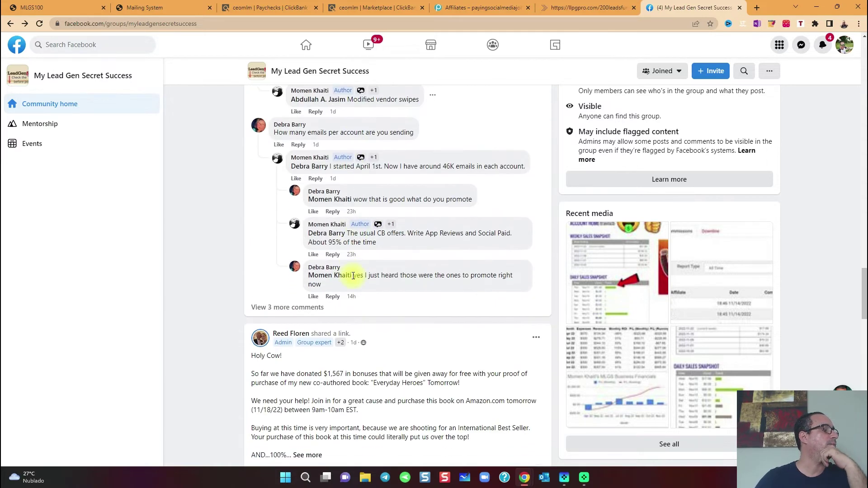
scroll(355, 274, down, 3)
scroll(353, 281, down, 2)
scroll(382, 250, down, 3)
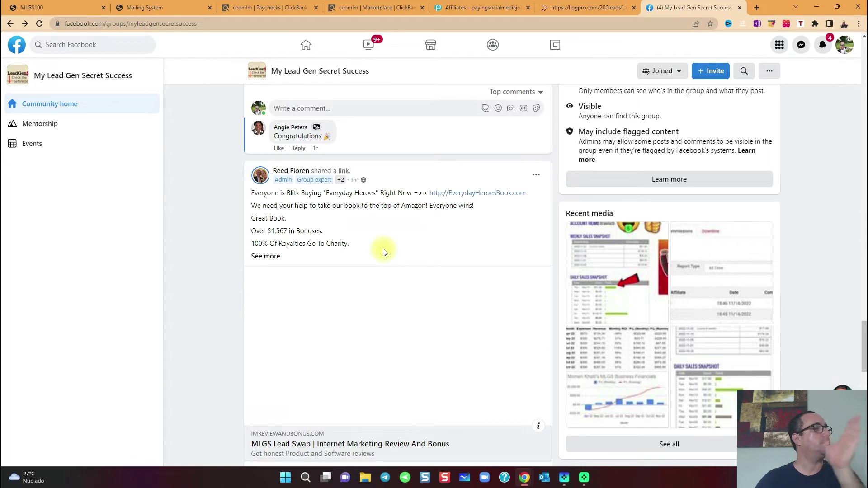
scroll(380, 261, down, 2)
scroll(408, 285, down, 2)
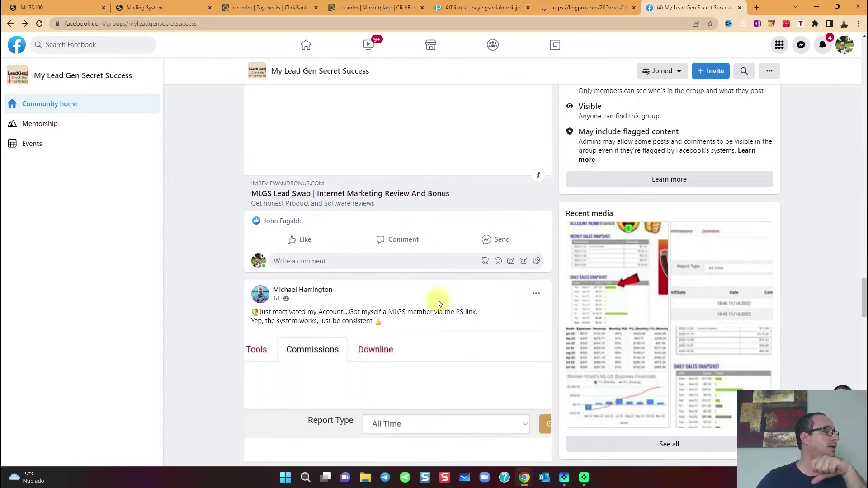
scroll(438, 304, down, 2)
scroll(434, 305, down, 1)
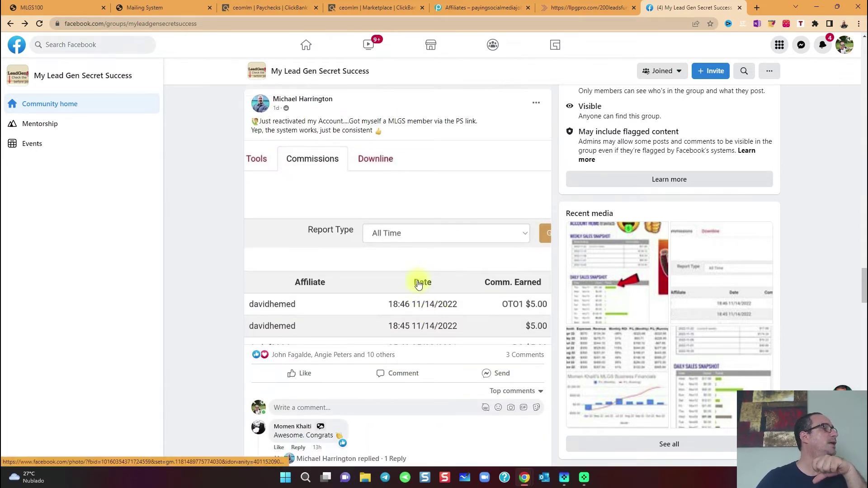
scroll(408, 272, up, 1)
scroll(407, 272, down, 1)
scroll(410, 285, down, 3)
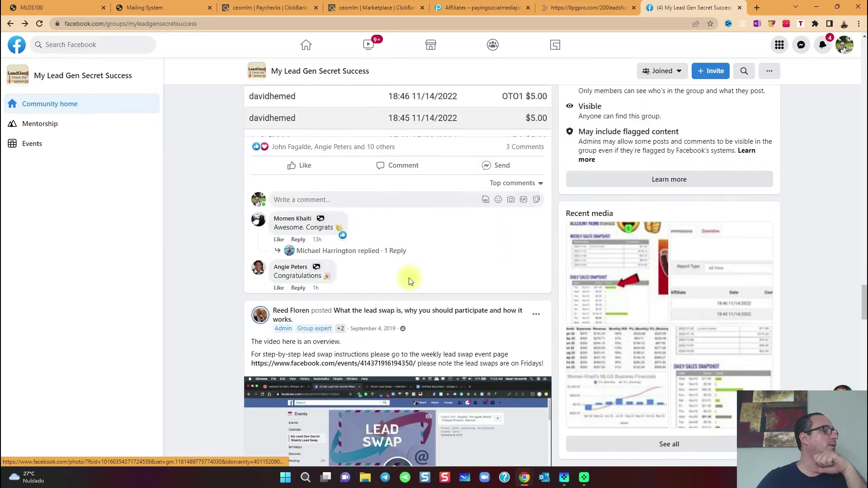
scroll(410, 286, down, 2)
scroll(410, 286, down, 3)
scroll(409, 288, down, 2)
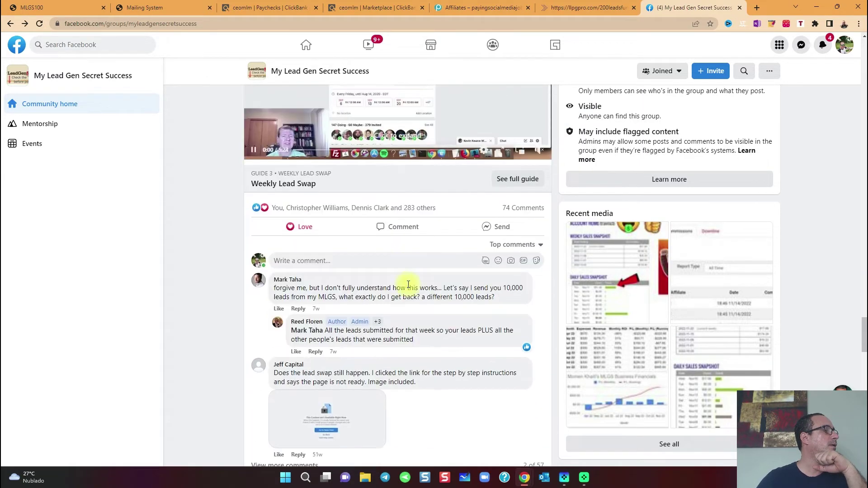
scroll(409, 292, down, 2)
scroll(408, 290, down, 1)
scroll(408, 290, up, 2)
scroll(409, 290, down, 3)
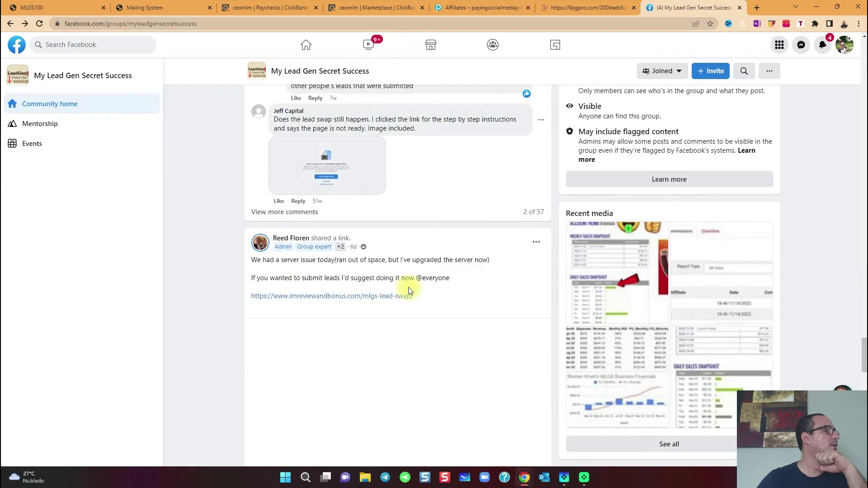
scroll(410, 292, down, 2)
scroll(409, 292, down, 2)
scroll(410, 292, down, 2)
scroll(409, 291, down, 1)
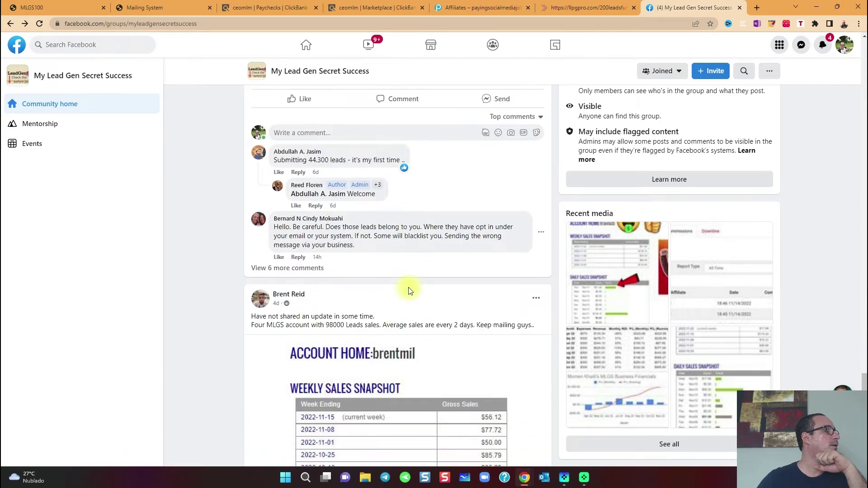
scroll(409, 292, down, 1)
scroll(409, 292, down, 1)
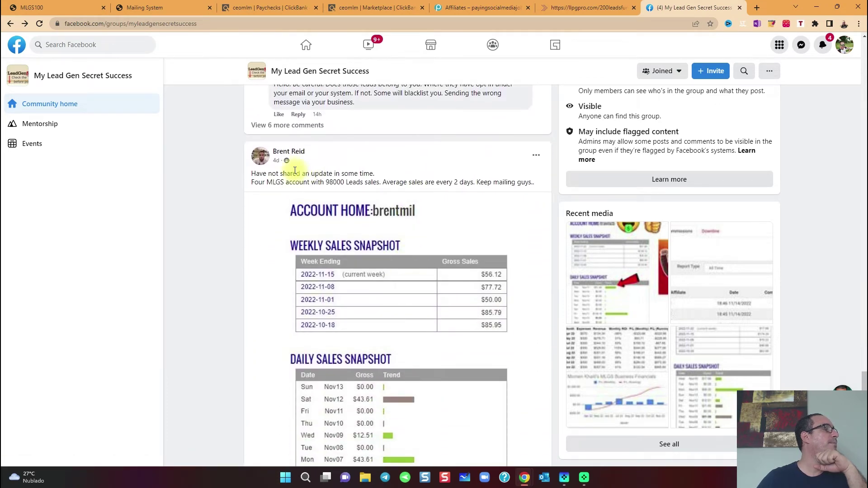
scroll(299, 160, down, 1)
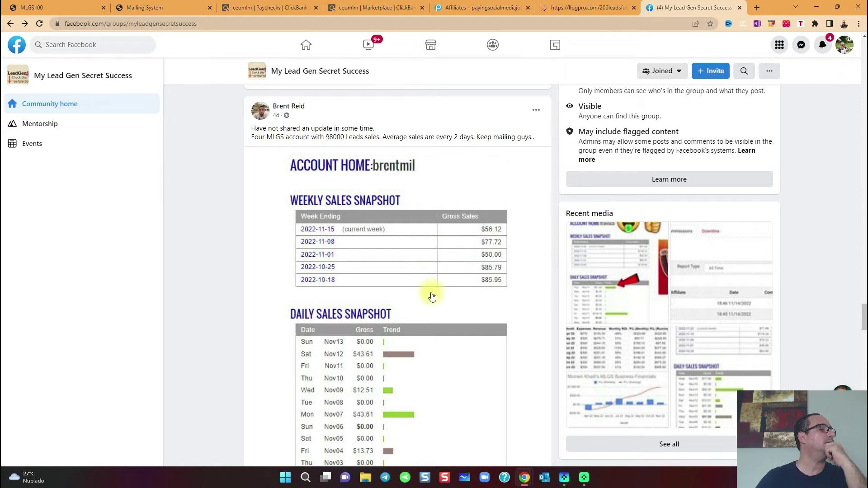
scroll(334, 217, down, 1)
scroll(333, 233, up, 2)
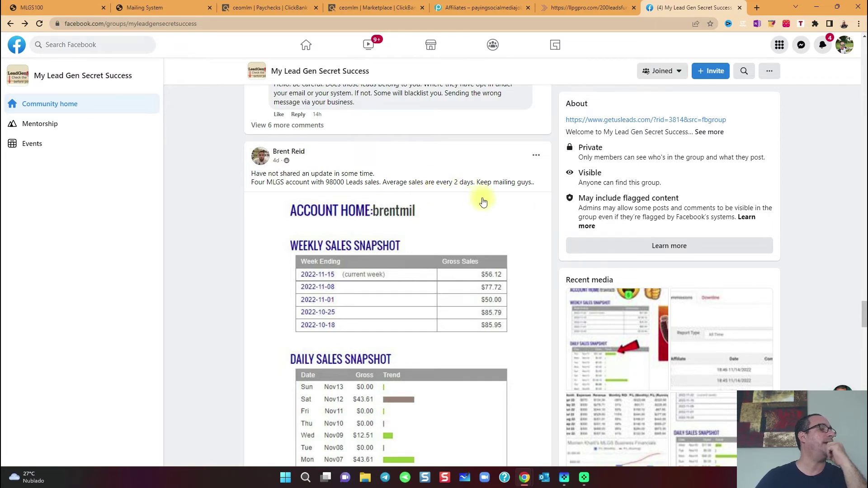
scroll(526, 193, down, 3)
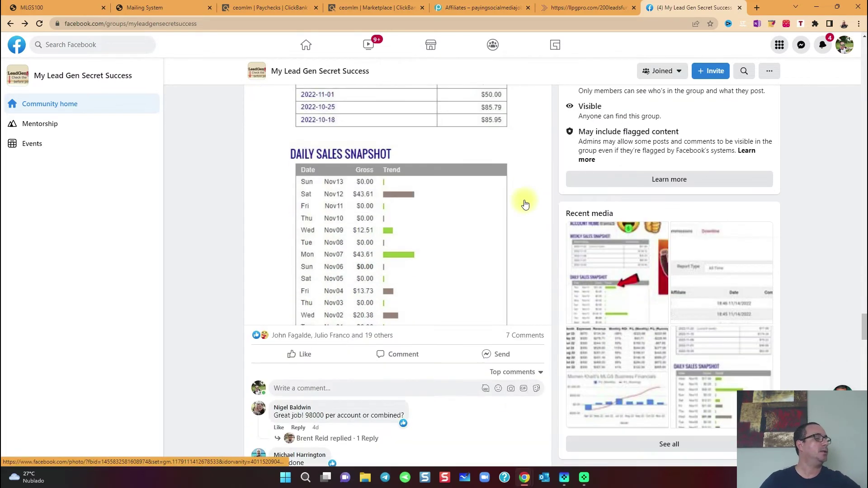
scroll(526, 197, down, 3)
scroll(526, 203, down, 3)
scroll(527, 217, down, 1)
scroll(527, 217, down, 2)
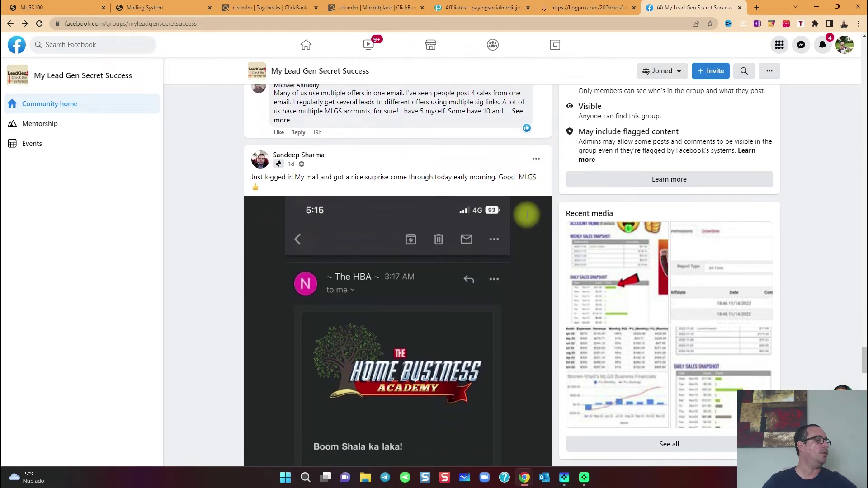
scroll(523, 213, down, 1)
scroll(524, 214, up, 2)
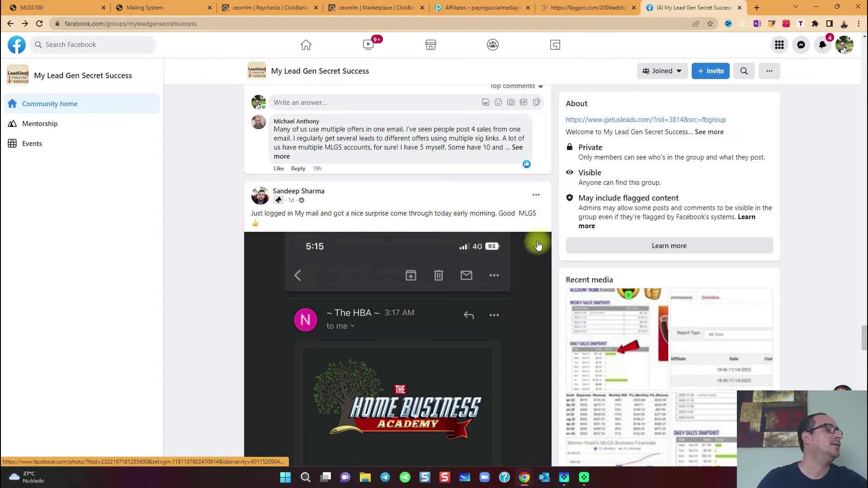
scroll(537, 245, down, 5)
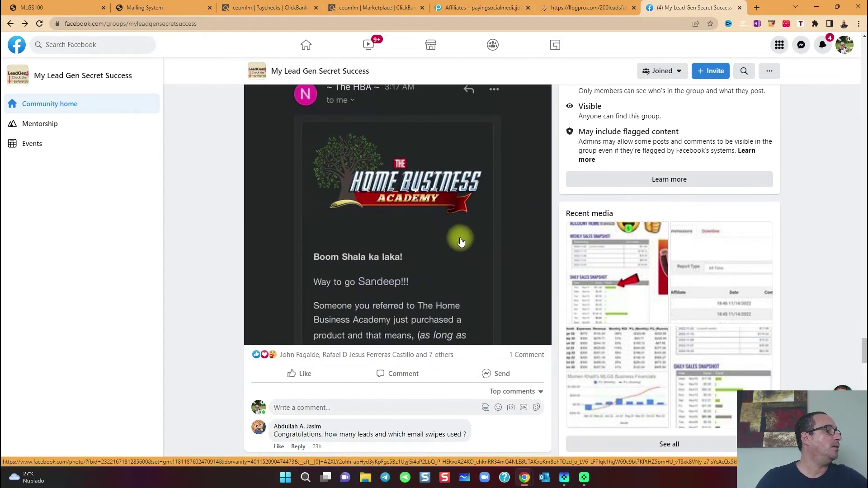
scroll(426, 244, up, 3)
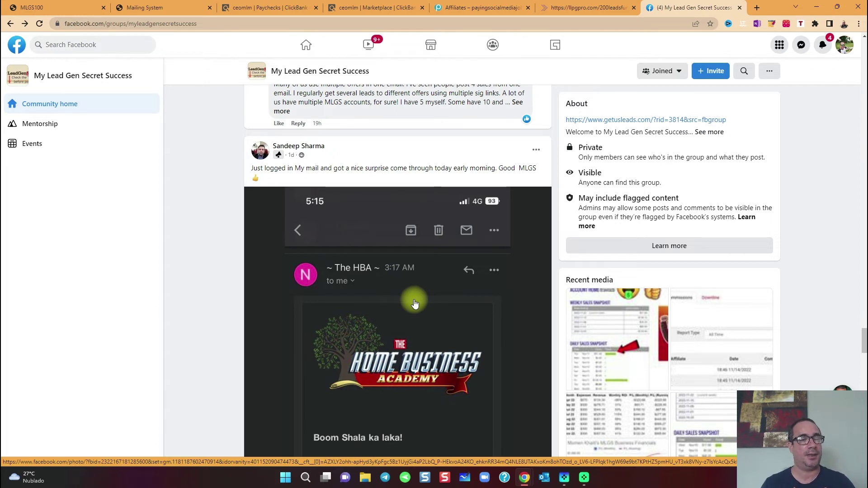
scroll(415, 303, down, 1)
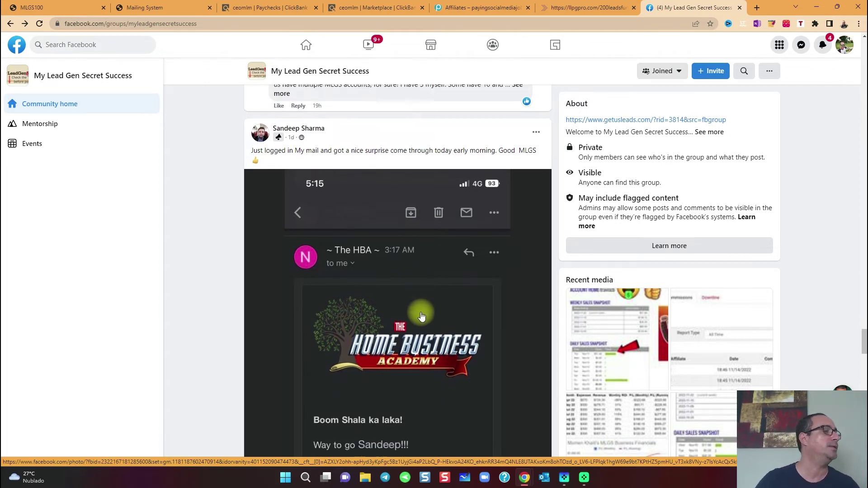
scroll(421, 299, down, 1)
scroll(434, 289, down, 3)
scroll(441, 285, down, 2)
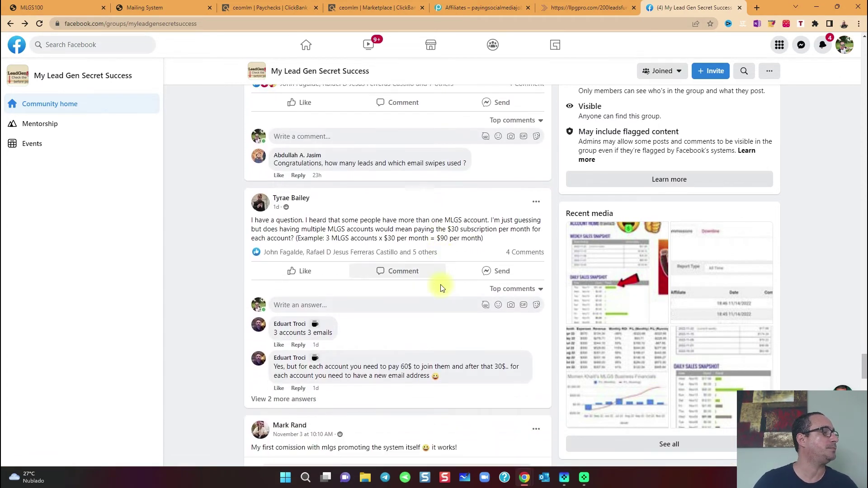
scroll(441, 291, down, 2)
scroll(439, 302, down, 2)
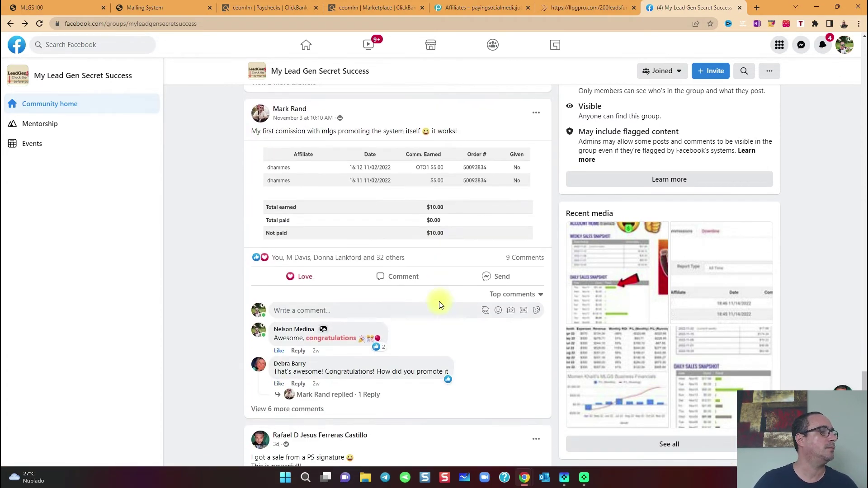
scroll(439, 305, down, 2)
scroll(439, 307, down, 2)
scroll(438, 309, down, 1)
scroll(438, 311, down, 1)
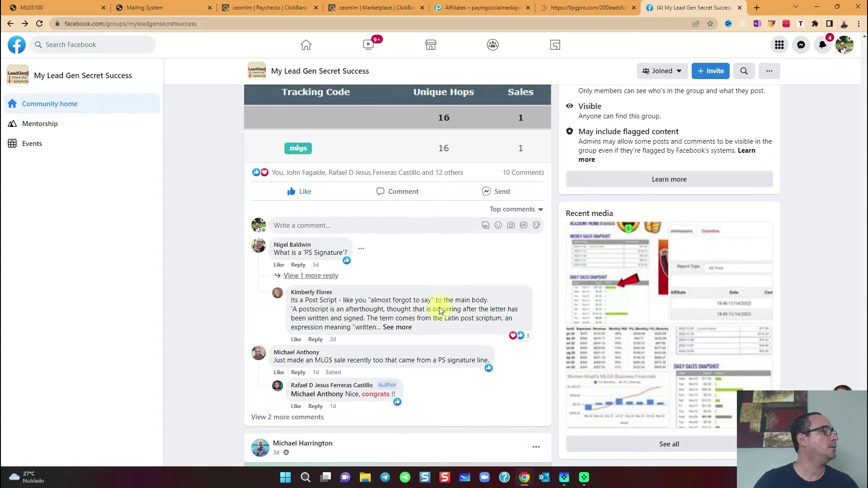
scroll(420, 292, up, 1)
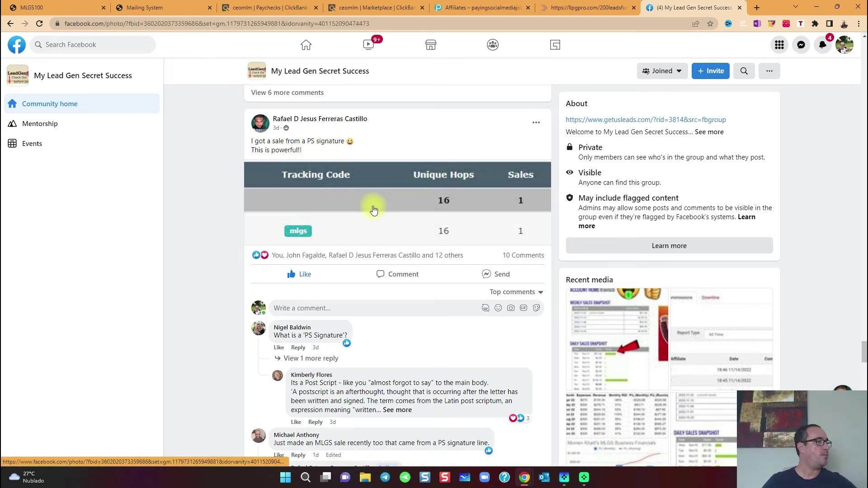
click(329, 197)
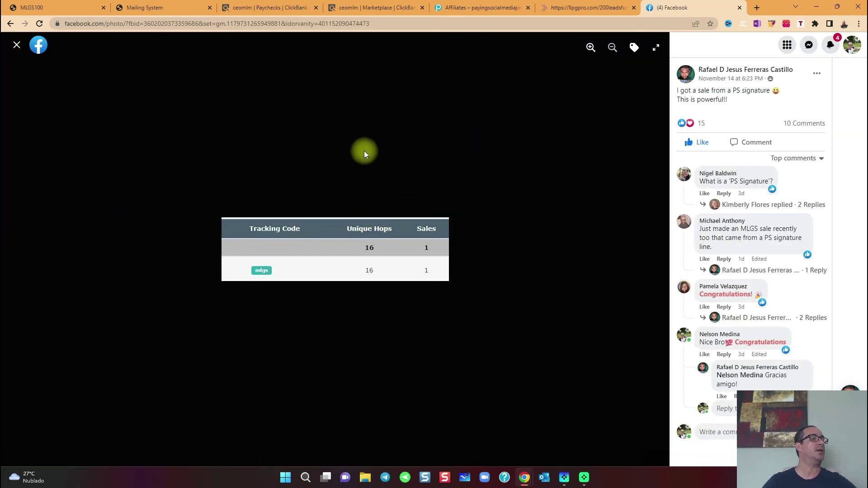
click(16, 44)
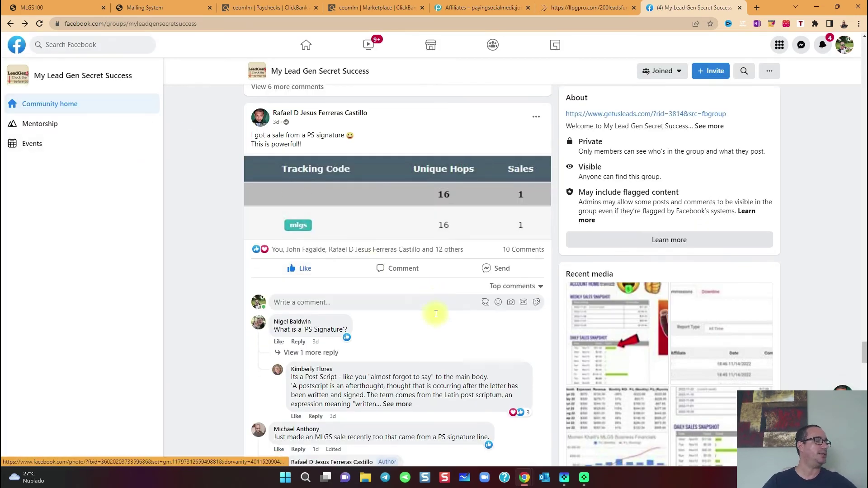
scroll(435, 314, down, 3)
scroll(441, 319, down, 3)
scroll(445, 320, down, 2)
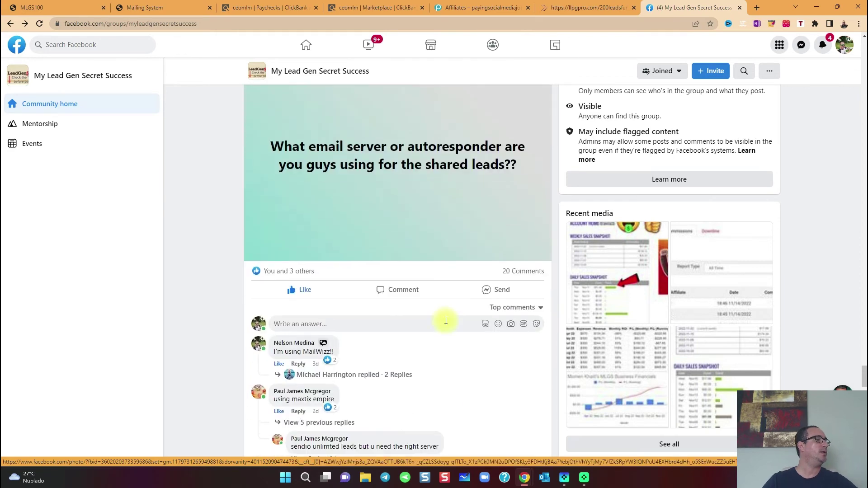
scroll(446, 321, down, 3)
scroll(445, 321, down, 2)
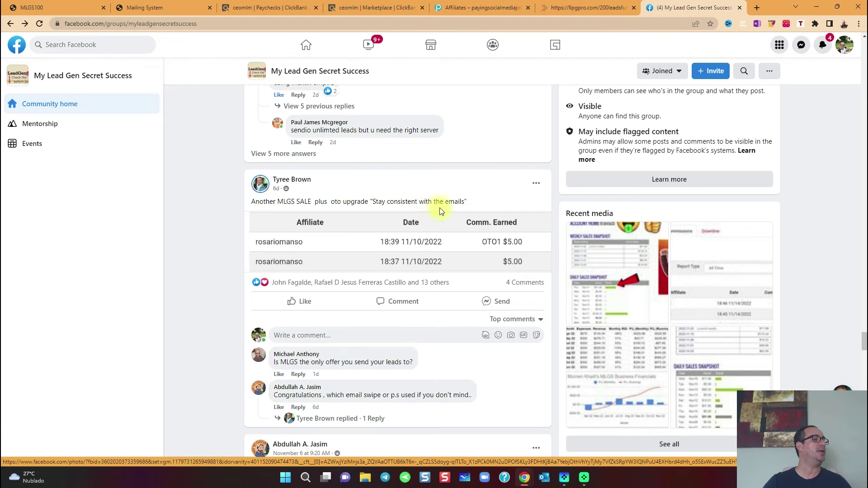
scroll(439, 211, down, 1)
scroll(445, 216, down, 1)
scroll(453, 224, down, 1)
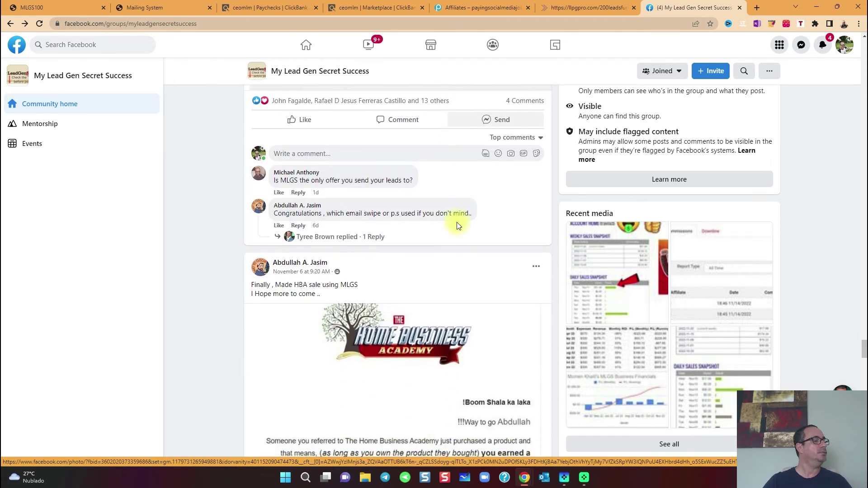
scroll(457, 226, down, 2)
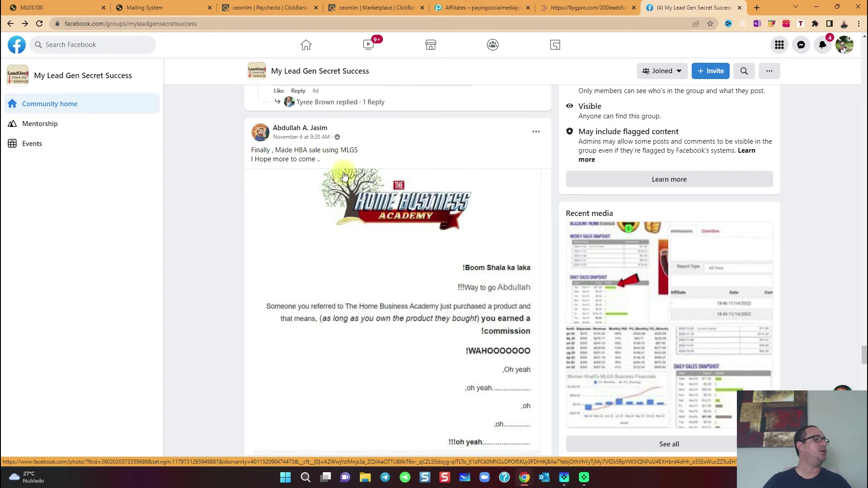
scroll(442, 240, down, 2)
scroll(442, 243, down, 2)
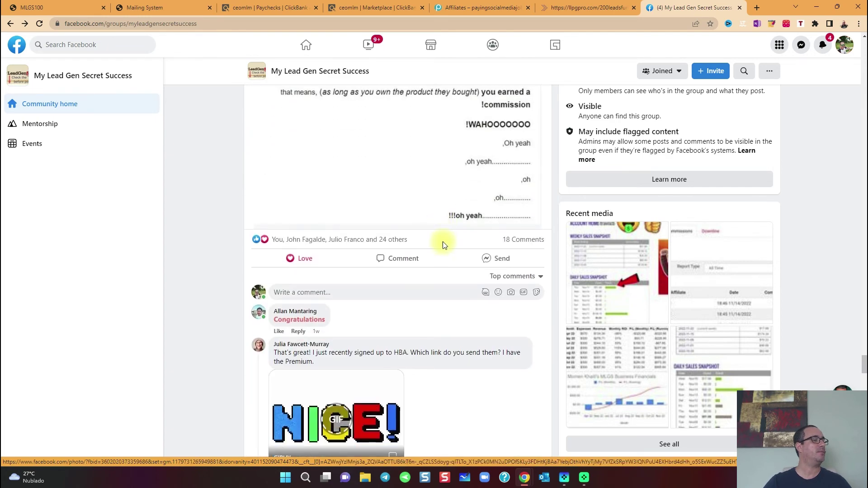
scroll(442, 247, down, 3)
scroll(442, 254, down, 3)
scroll(445, 258, down, 2)
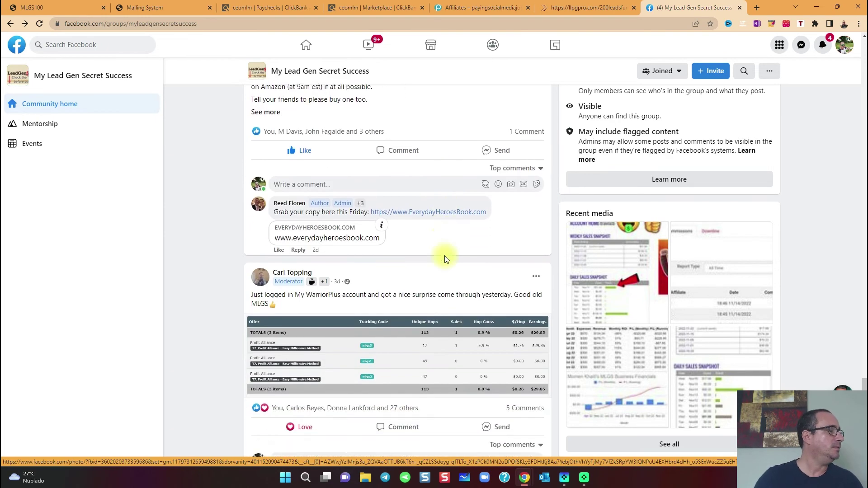
scroll(445, 258, down, 1)
scroll(445, 259, down, 1)
scroll(445, 260, up, 3)
scroll(445, 258, up, 3)
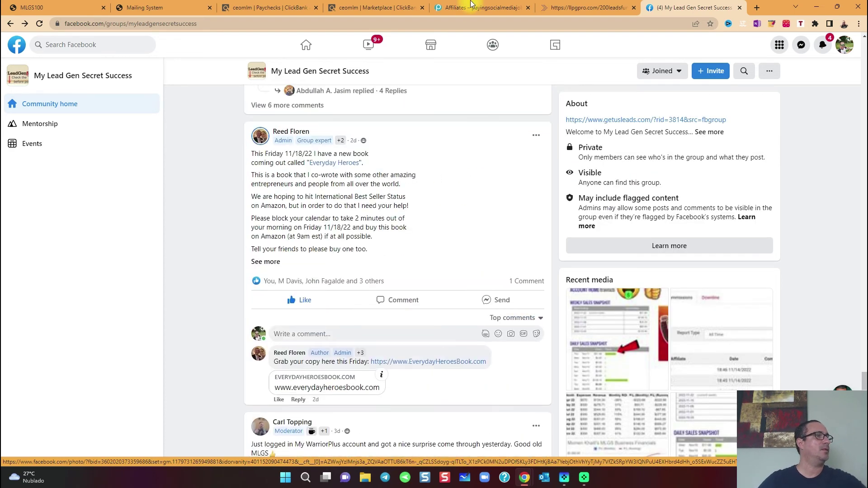
scroll(445, 258, up, 1)
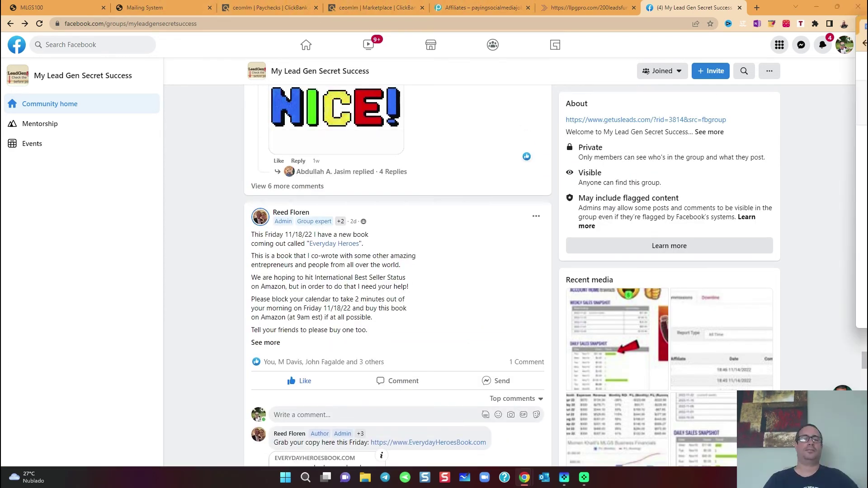